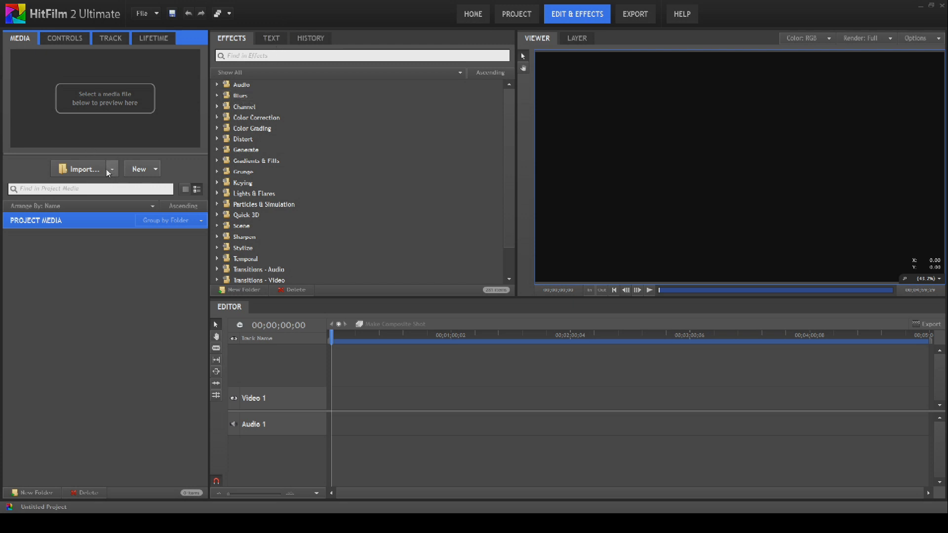
Start a new composite shot named Bullethole_Glass_512 using the Custom template
{"action": "left_click", "coordinate": [142, 172]}
{"action": "left_click", "coordinate": [168, 191]}
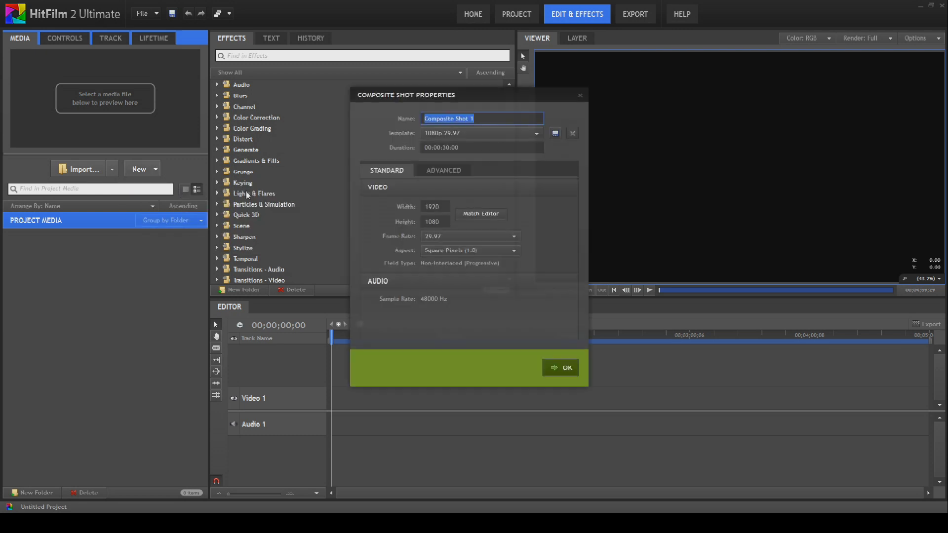
{"action": "type", "text": "Bul"}
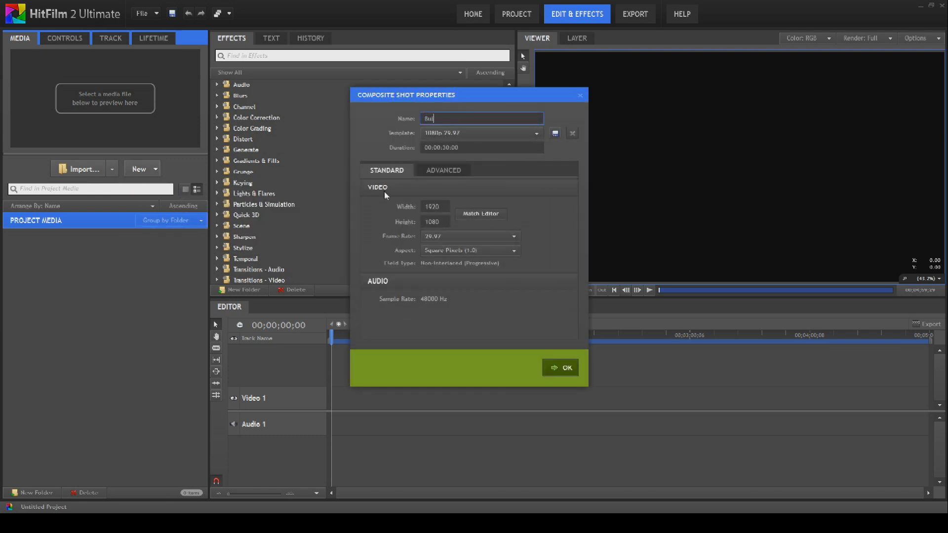
{"action": "type", "text": "lethole_Glass_512"}
{"action": "left_click", "coordinate": [526, 132]}
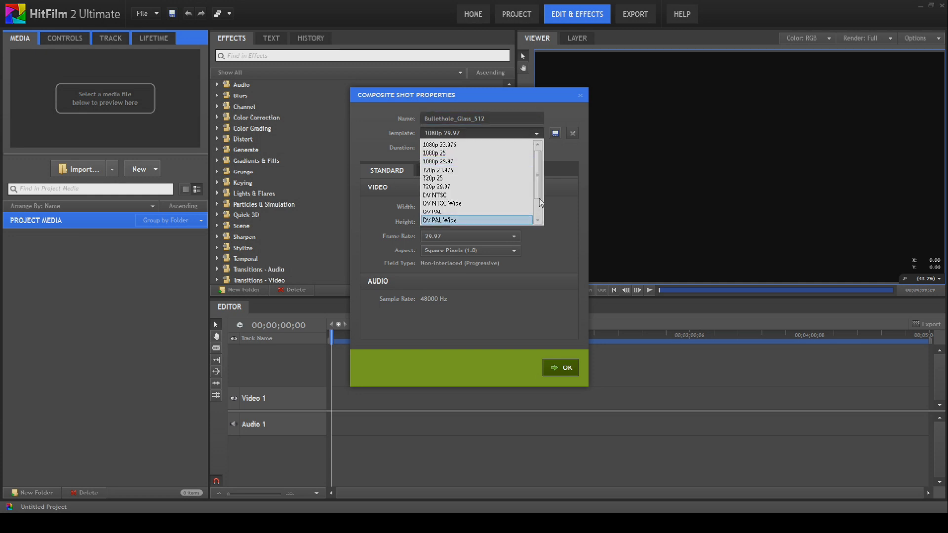
{"action": "scroll", "coordinate": [538, 220], "scroll_direction": "down", "scroll_amount": 1}
{"action": "left_click", "coordinate": [470, 221]}
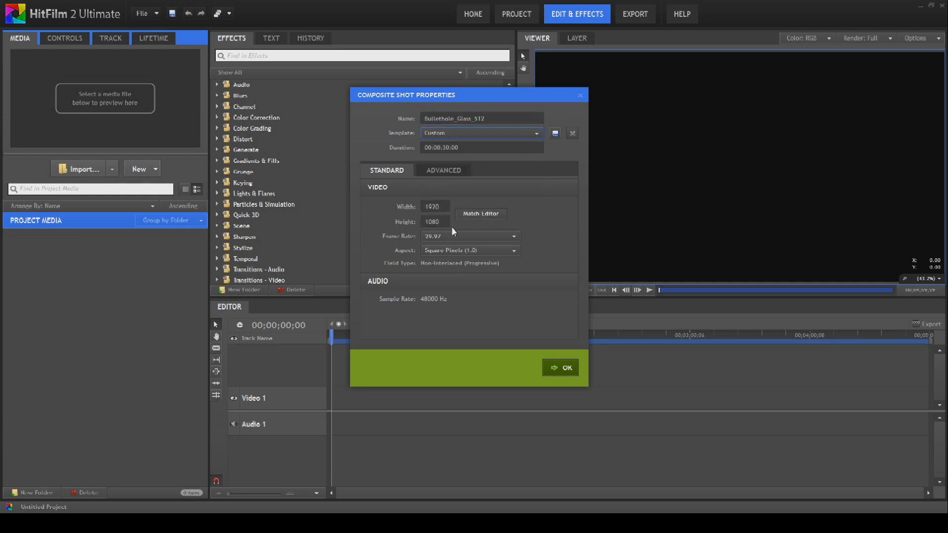
Set the shot's width and height to 512 and confirm it
{"action": "double_click", "coordinate": [442, 208]}
{"action": "type", "text": "256"}
{"action": "double_click", "coordinate": [437, 206]}
{"action": "type", "text": "512"}
{"action": "key", "text": "Tab"}
{"action": "type", "text": "512"}
{"action": "key", "text": "Tab"}
{"action": "left_click", "coordinate": [547, 364]}
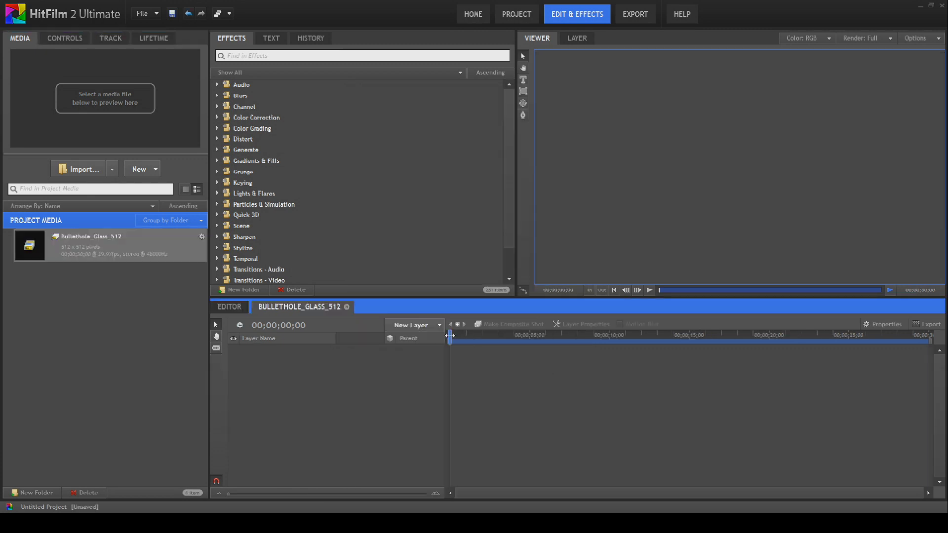
Add a new Grade layer to the composite and name it Bullethole_Cracks
{"action": "left_click", "coordinate": [439, 325]}
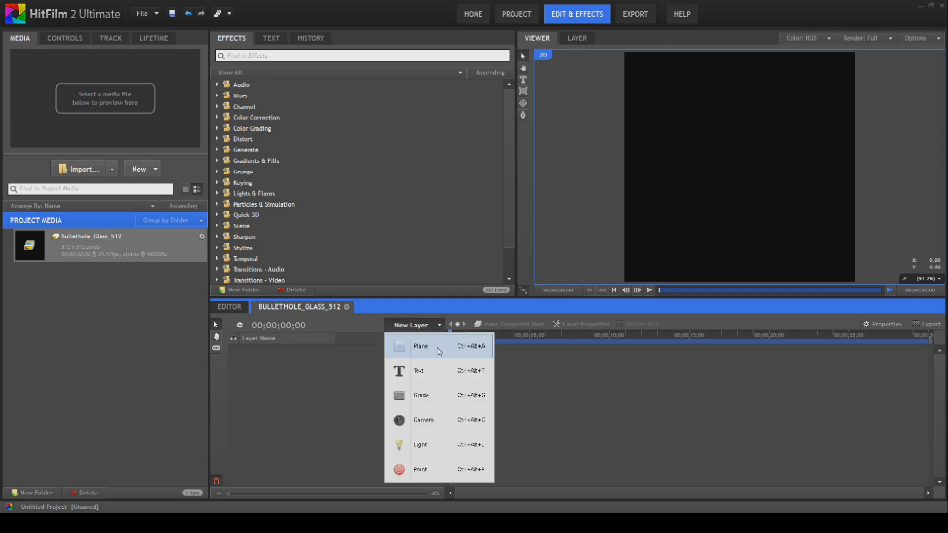
{"action": "left_click", "coordinate": [439, 394]}
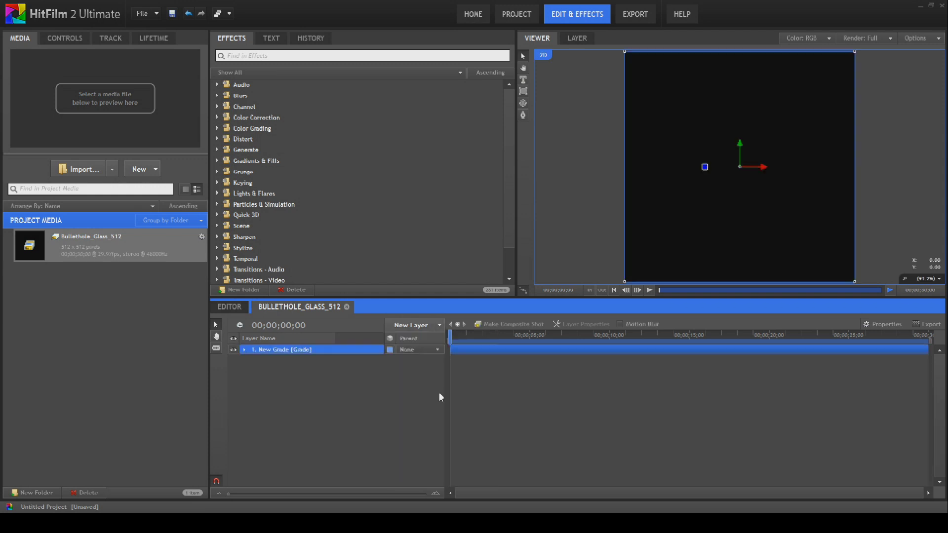
{"action": "right_click", "coordinate": [308, 353]}
{"action": "left_click", "coordinate": [353, 505]}
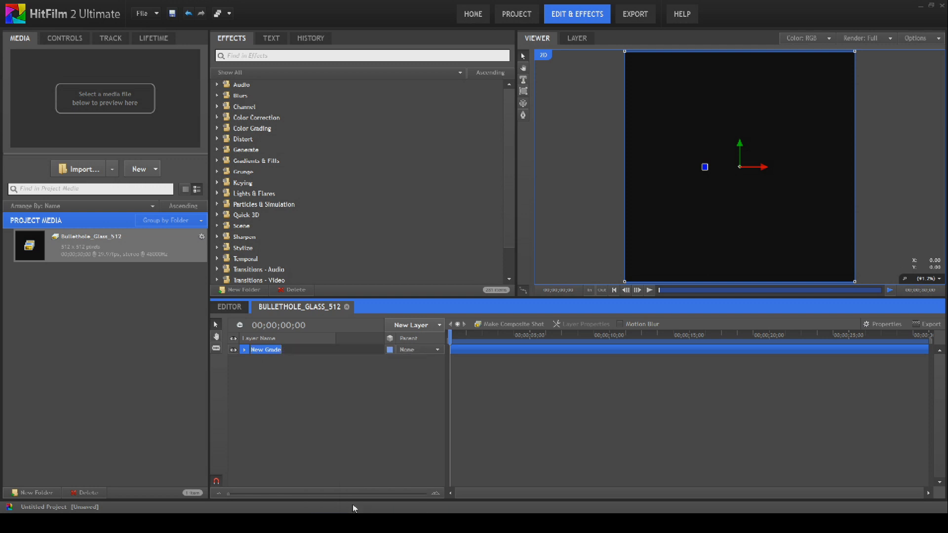
{"action": "type", "text": "Bulle"}
{"action": "type", "text": "thole"}
{"action": "type", "text": "_glass"}
{"action": "key", "text": "BackSpace"}
{"action": "key", "text": "BackSpace"}
{"action": "key", "text": "BackSpace"}
{"action": "key", "text": "BackSpace"}
{"action": "key", "text": "BackSpace"}
{"action": "type", "text": "Gracks"}
{"action": "key", "text": "Return"}
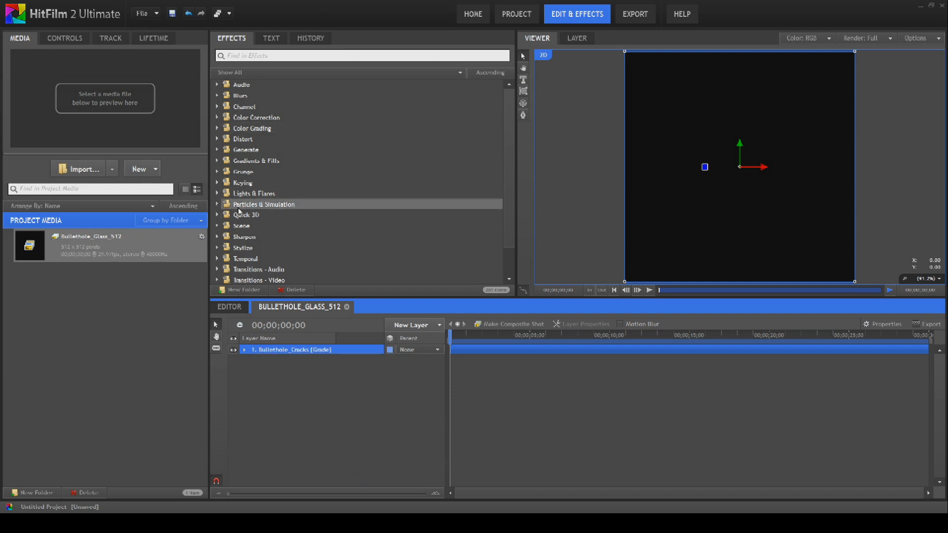
{"action": "left_click", "coordinate": [217, 205]}
Apply Lightning & Electricity to Bullethole_Cracks and drag its start and end points to the frame's bottom
{"action": "scroll", "coordinate": [268, 217], "scroll_direction": "down", "scroll_amount": 3}
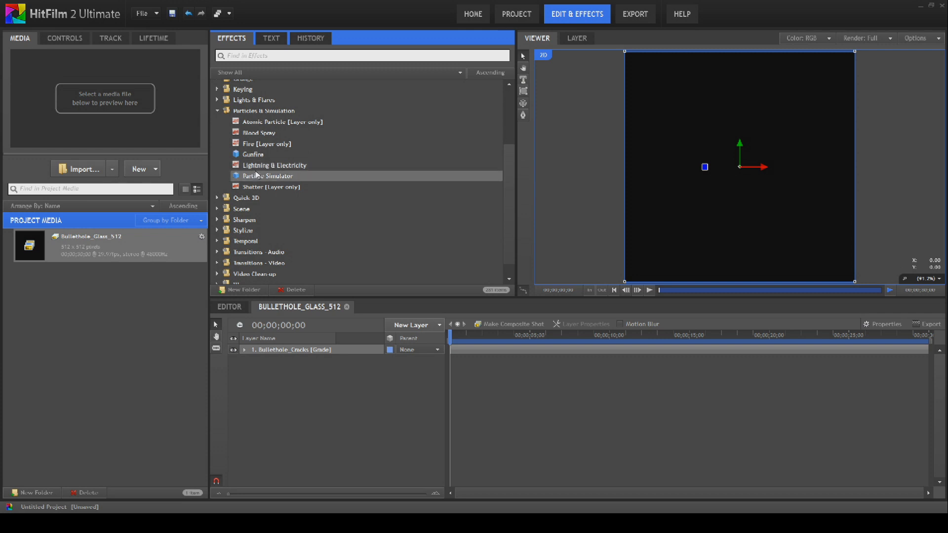
{"action": "left_click_drag", "start_coordinate": [274, 167], "coordinate": [289, 355]}
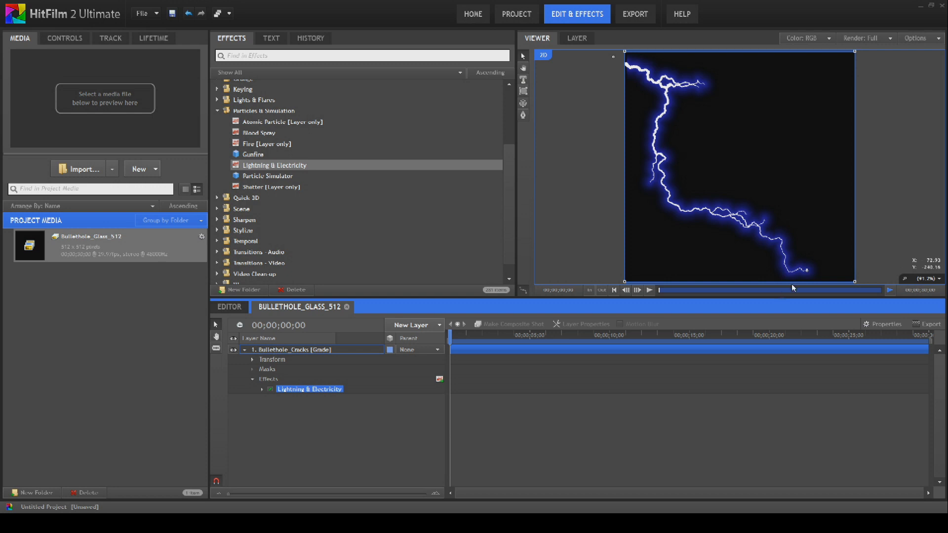
{"action": "left_click_drag", "start_coordinate": [810, 272], "coordinate": [853, 266]}
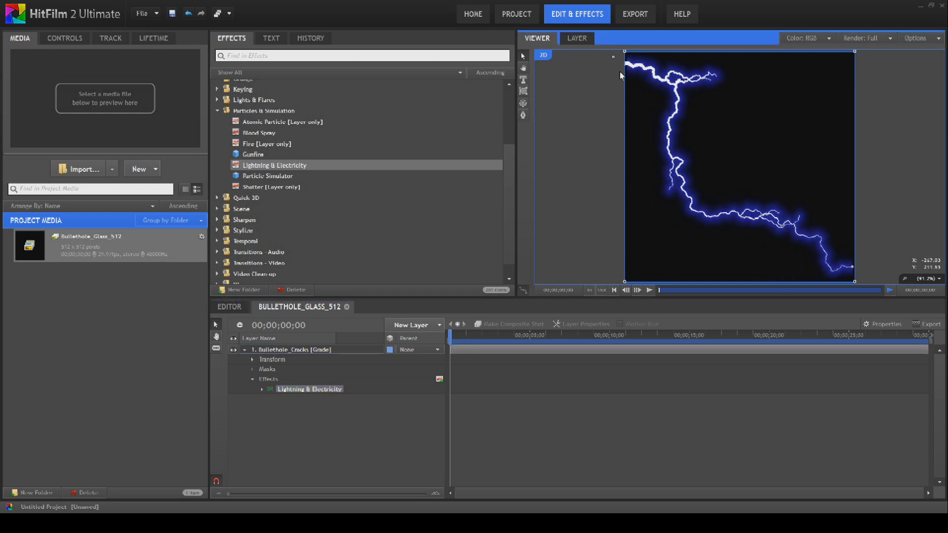
{"action": "left_click_drag", "start_coordinate": [613, 58], "coordinate": [627, 272]}
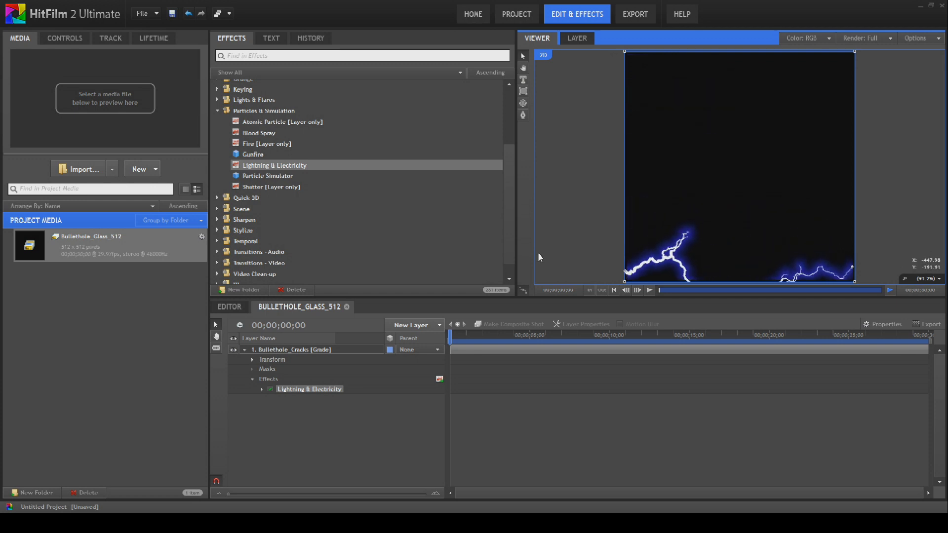
{"action": "left_click", "coordinate": [295, 389]}
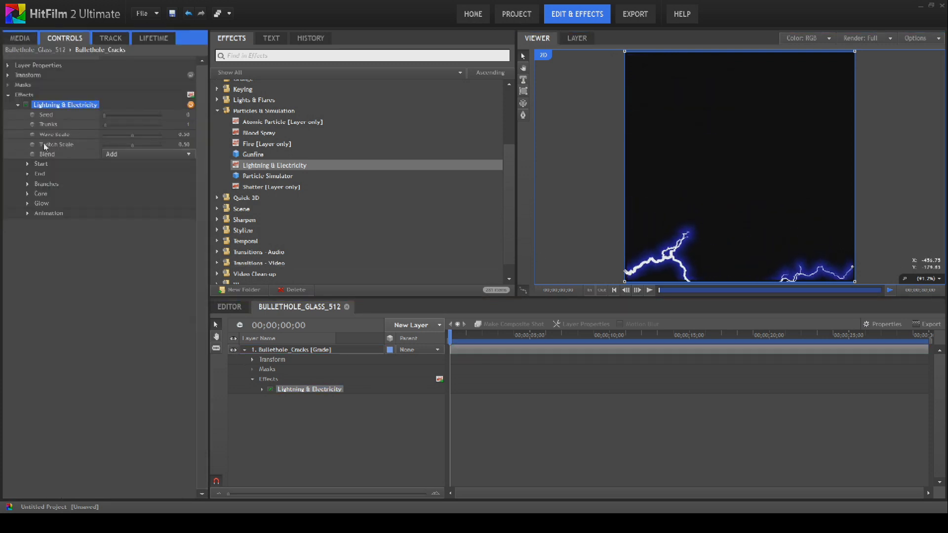
Set the lightning's Start Point X to -256, End Point X to 256, and Twitch Scale to 0
{"action": "left_click", "coordinate": [27, 164]}
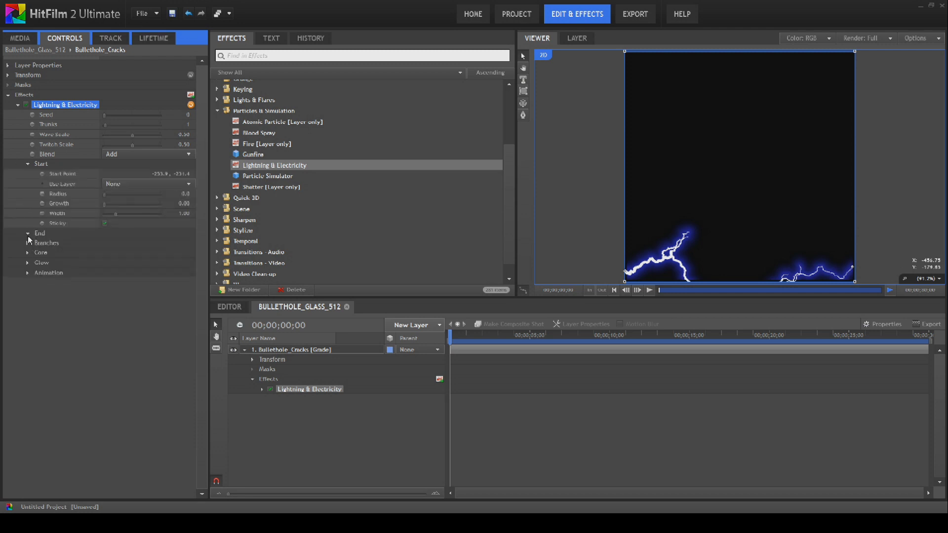
{"action": "left_click", "coordinate": [28, 234]}
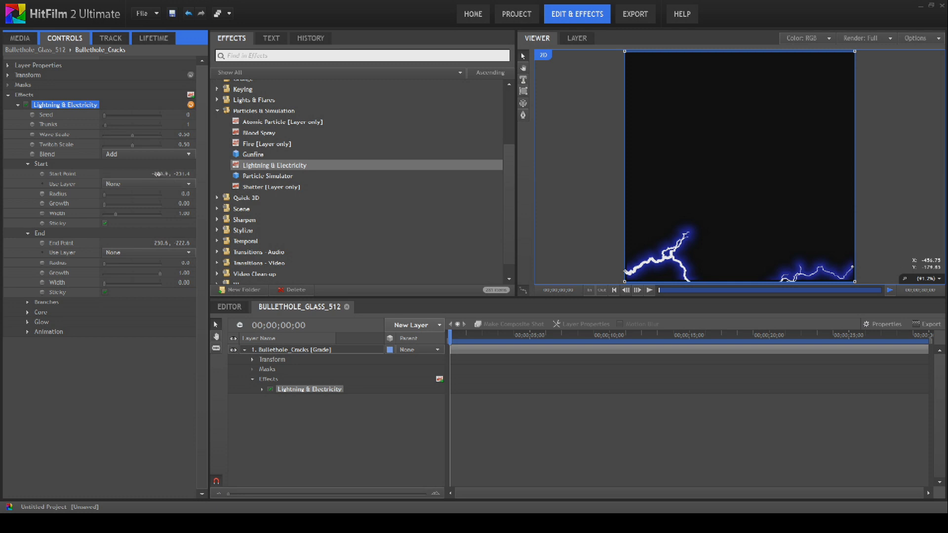
{"action": "left_click", "coordinate": [160, 174]}
{"action": "key", "text": "BackSpace"}
{"action": "type", "text": "-256"}
{"action": "key", "text": "Return"}
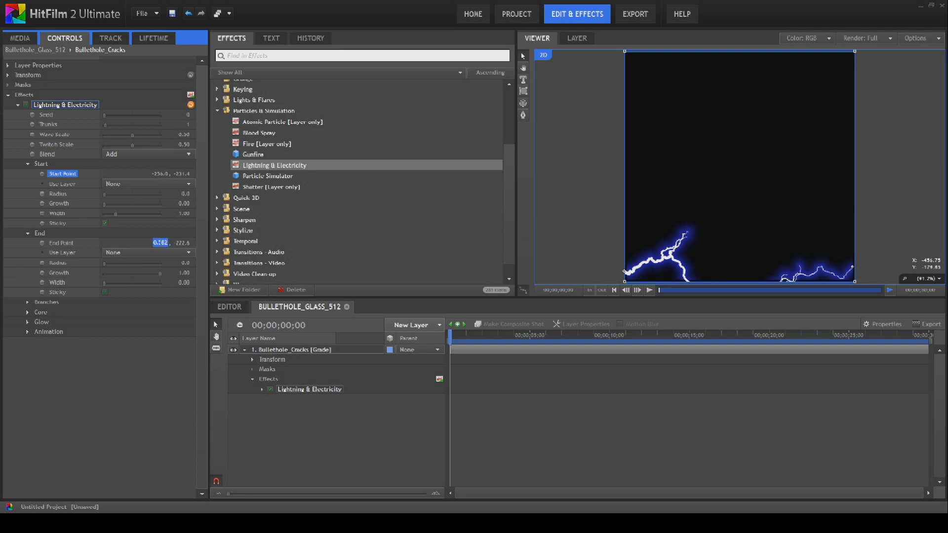
{"action": "left_click_drag", "start_coordinate": [158, 242], "coordinate": [160, 242]}
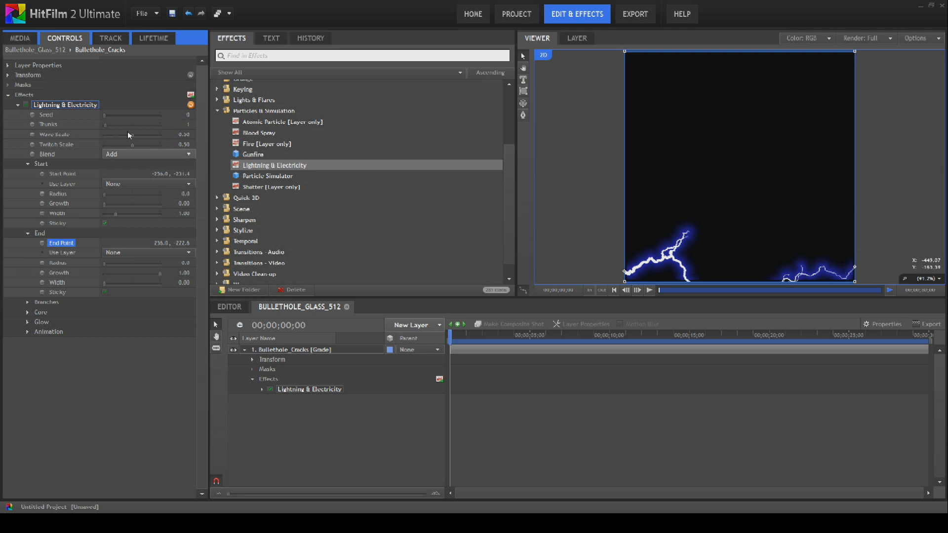
{"action": "left_click", "coordinate": [132, 147]}
{"action": "left_click_drag", "start_coordinate": [132, 147], "coordinate": [93, 147]}
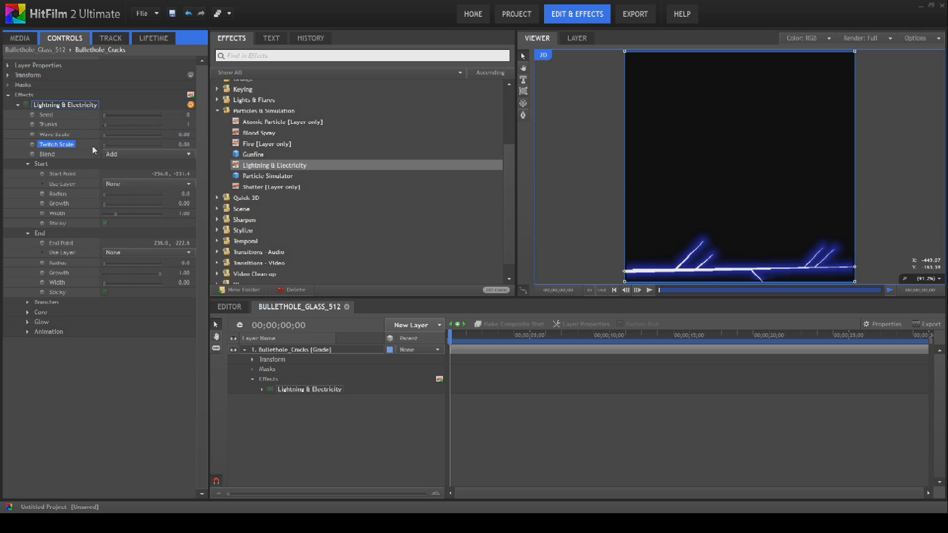
Set the lightning's Start Width and End Width to 0.20
{"action": "left_click", "coordinate": [28, 333]}
{"action": "left_click", "coordinate": [84, 342]}
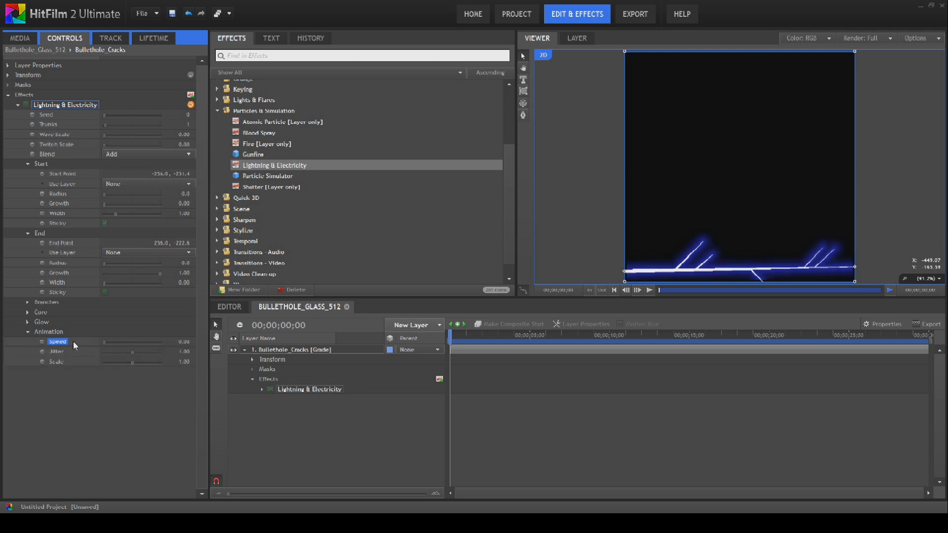
{"action": "left_click", "coordinate": [28, 333]}
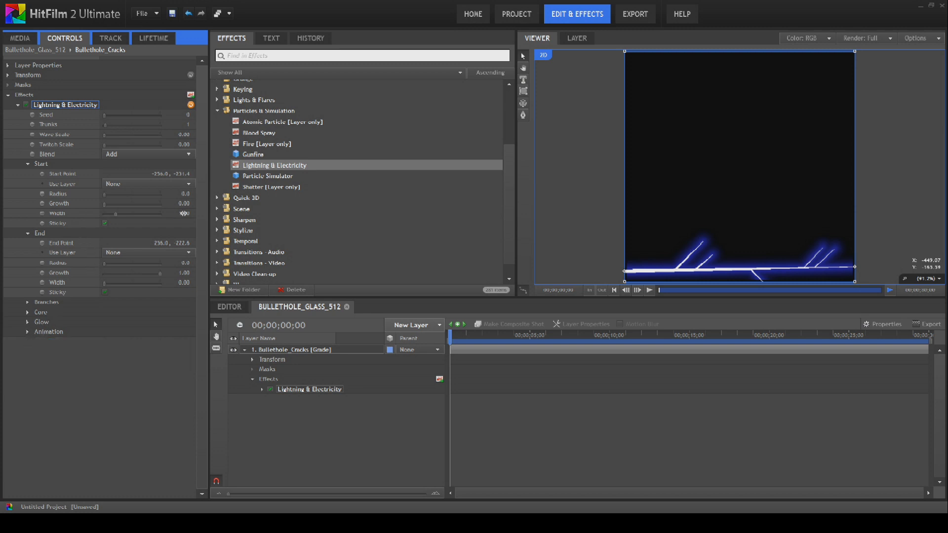
{"action": "left_click", "coordinate": [186, 213]}
{"action": "type", "text": "0.2"}
{"action": "key", "text": "Return"}
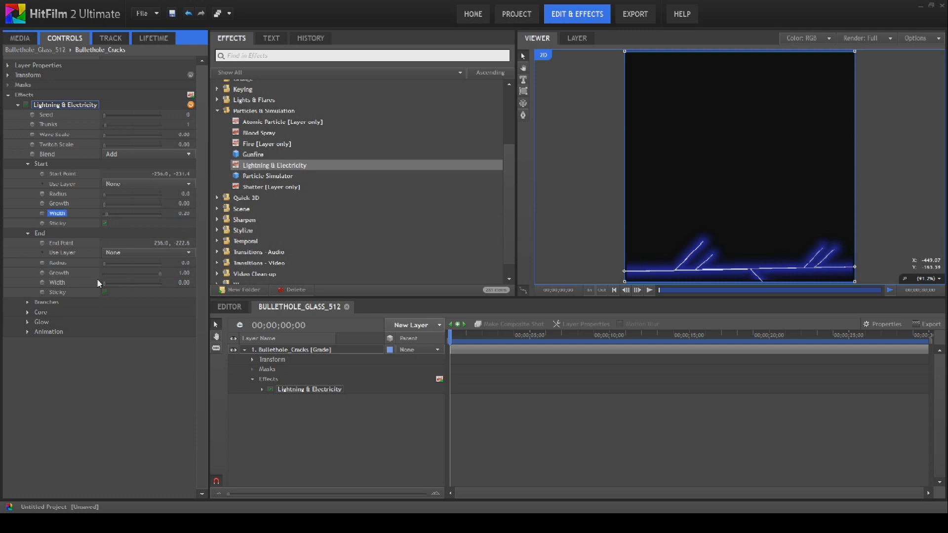
{"action": "left_click", "coordinate": [185, 282]}
{"action": "type", "text": "0.2"}
{"action": "key", "text": "Return"}
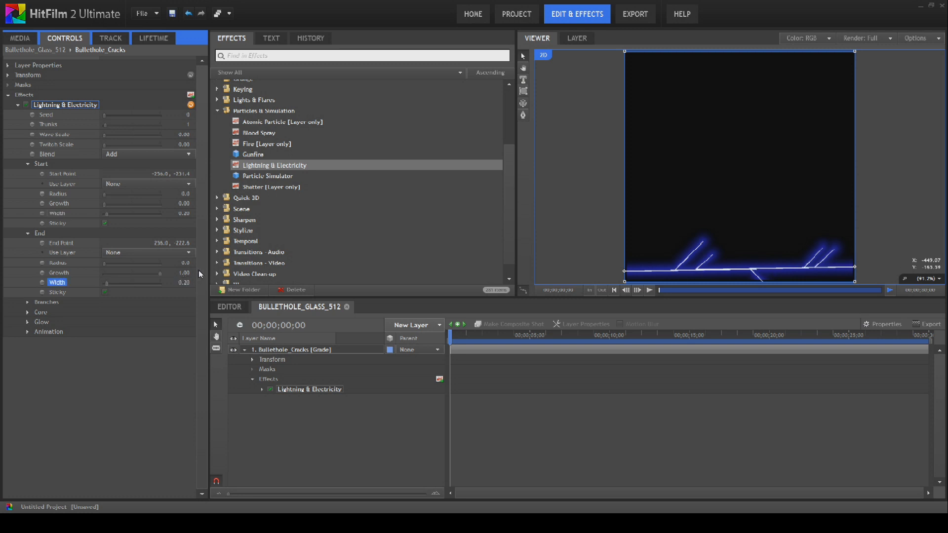
Toggle Mirror Angle on the branches and rotate them 90° to stand vertical
{"action": "left_click", "coordinate": [27, 303]}
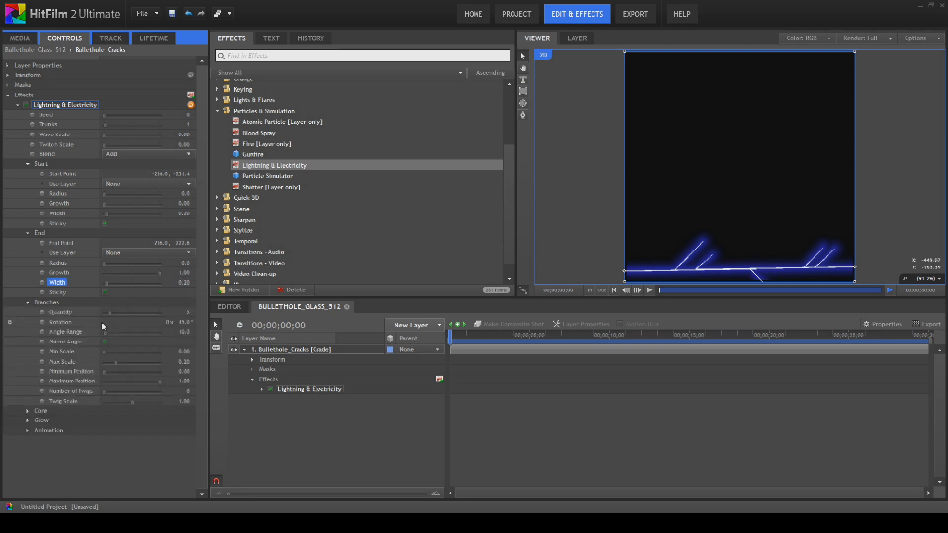
{"action": "left_click", "coordinate": [105, 341]}
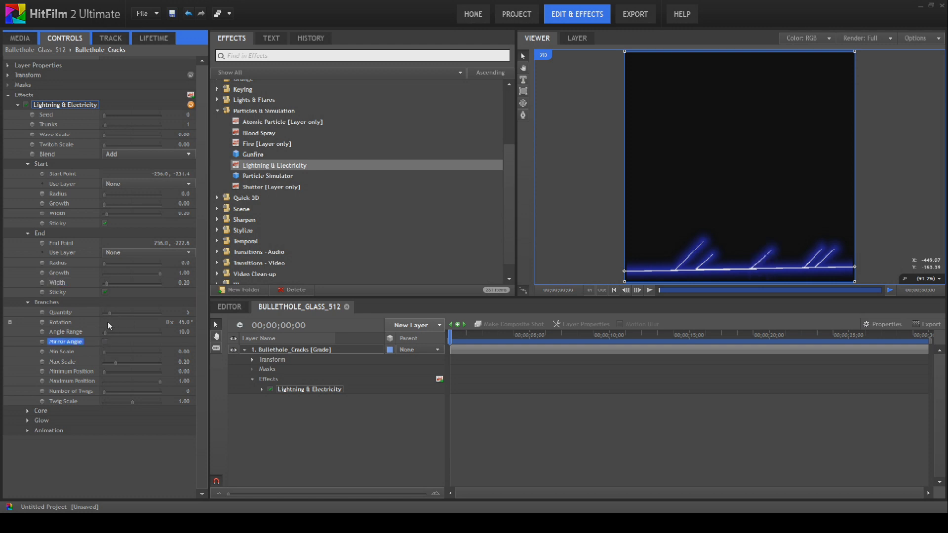
{"action": "left_click_drag", "start_coordinate": [182, 320], "coordinate": [184, 322]}
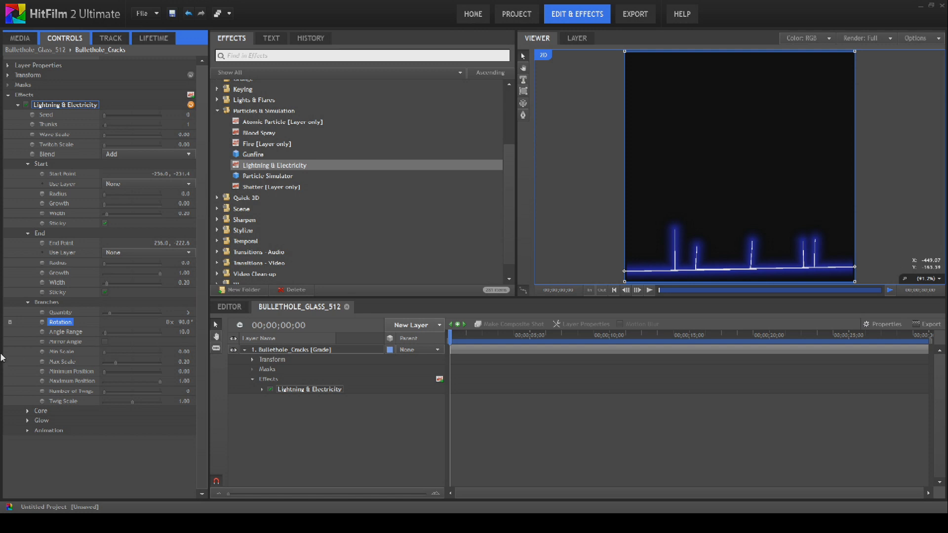
{"action": "left_click", "coordinate": [26, 422]}
Turn Glow Opacity down to 0 and set Start and End Point Y to -230
{"action": "left_click_drag", "start_coordinate": [138, 440], "coordinate": [85, 440]}
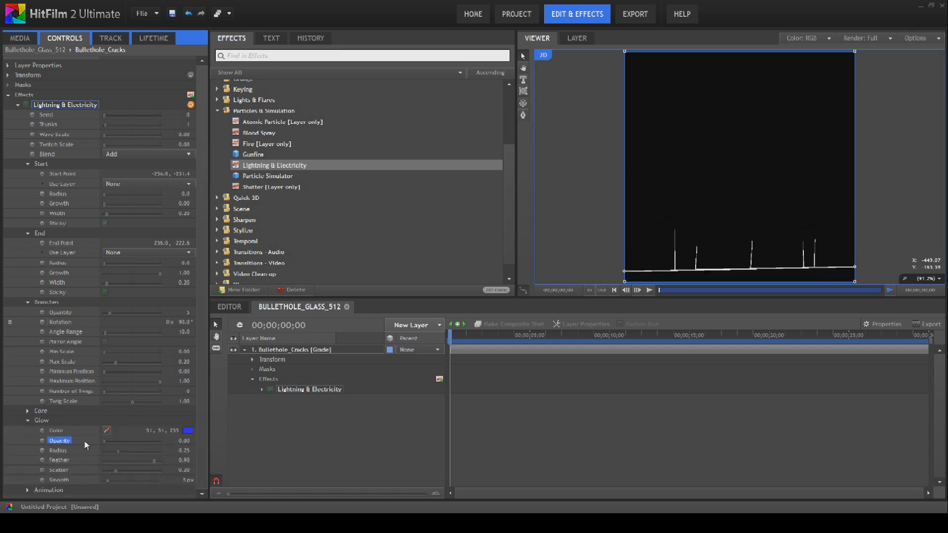
{"action": "left_click", "coordinate": [29, 421]}
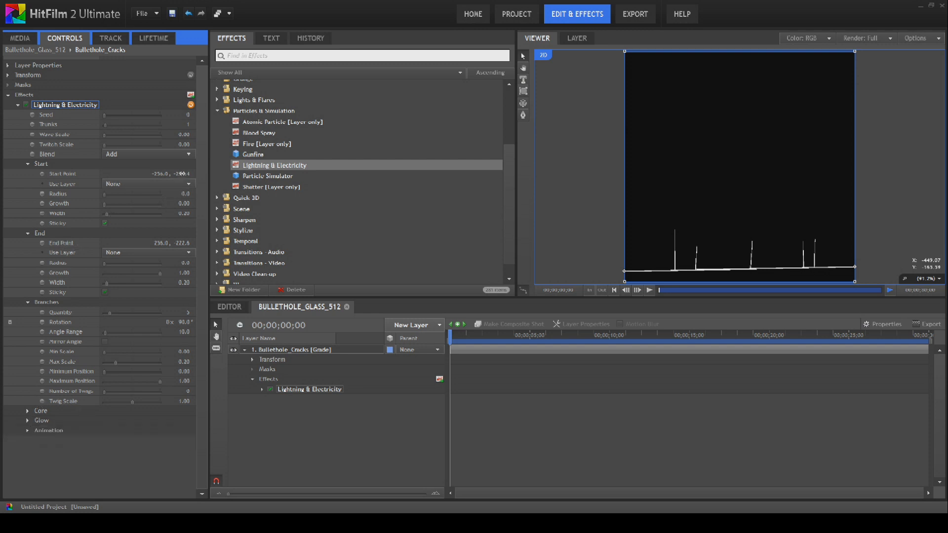
{"action": "left_click", "coordinate": [182, 174]}
{"action": "key", "text": "BackSpace"}
{"action": "key", "text": "Return"}
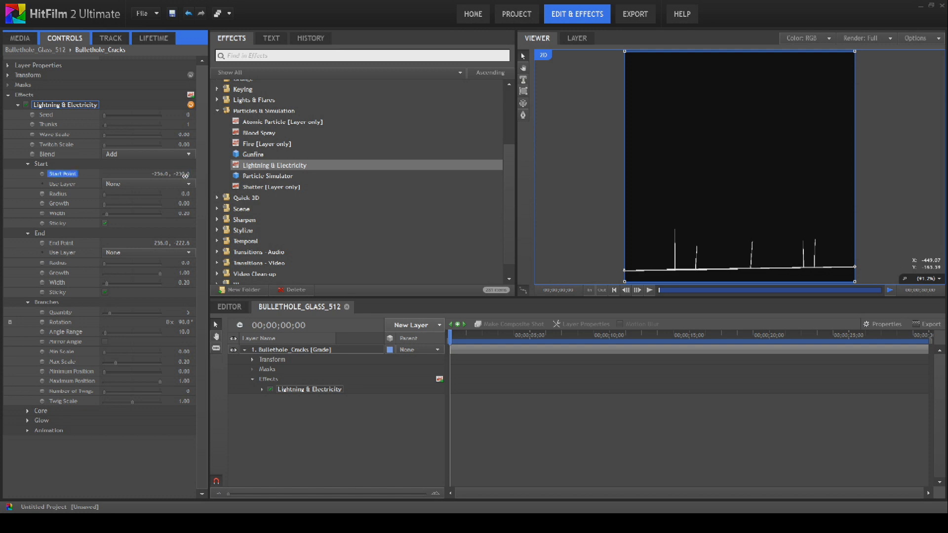
{"action": "left_click", "coordinate": [182, 243]}
{"action": "type", "text": "-230"}
{"action": "key", "text": "Return"}
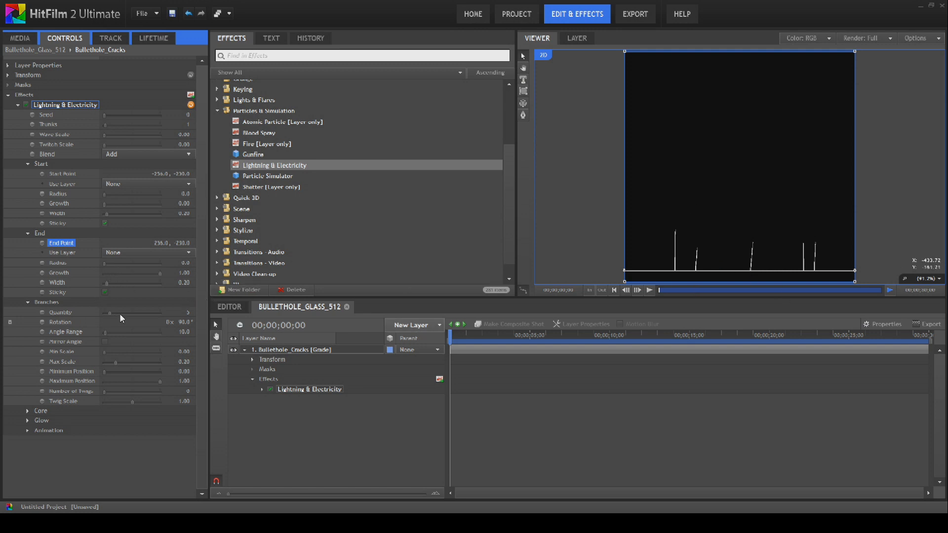
Set the branch Quantity to 28 and raise Max Scale to 0.44
{"action": "left_click_drag", "start_coordinate": [120, 313], "coordinate": [136, 314]}
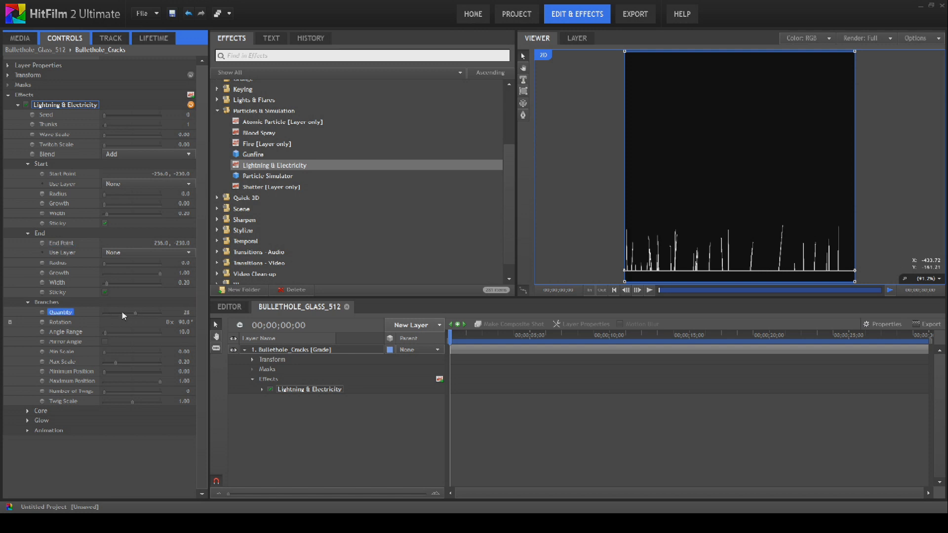
{"action": "left_click", "coordinate": [130, 315]}
{"action": "left_click_drag", "start_coordinate": [139, 313], "coordinate": [133, 313]}
{"action": "left_click_drag", "start_coordinate": [115, 363], "coordinate": [129, 363]}
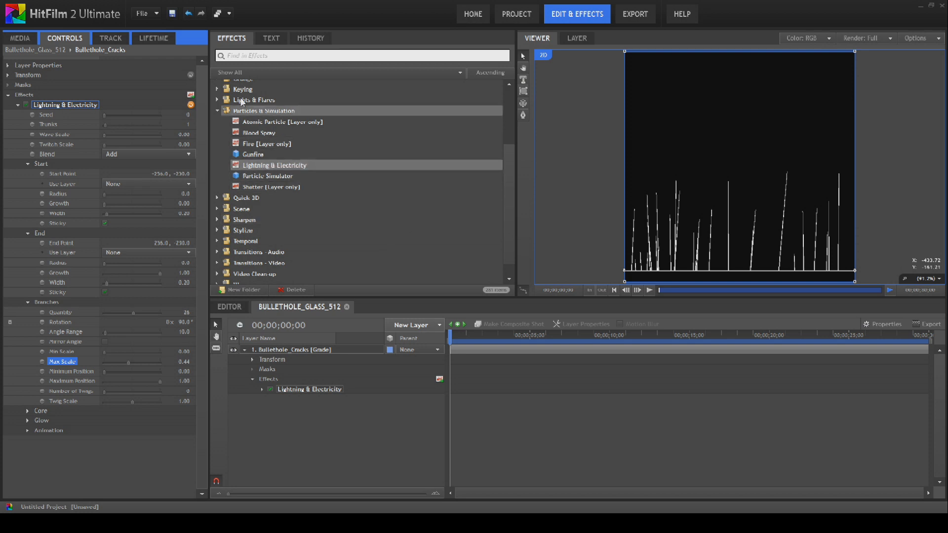
Apply the Warp > Polar Warp effect to the Bullethole_Cracks layer
{"action": "left_click", "coordinate": [242, 110]}
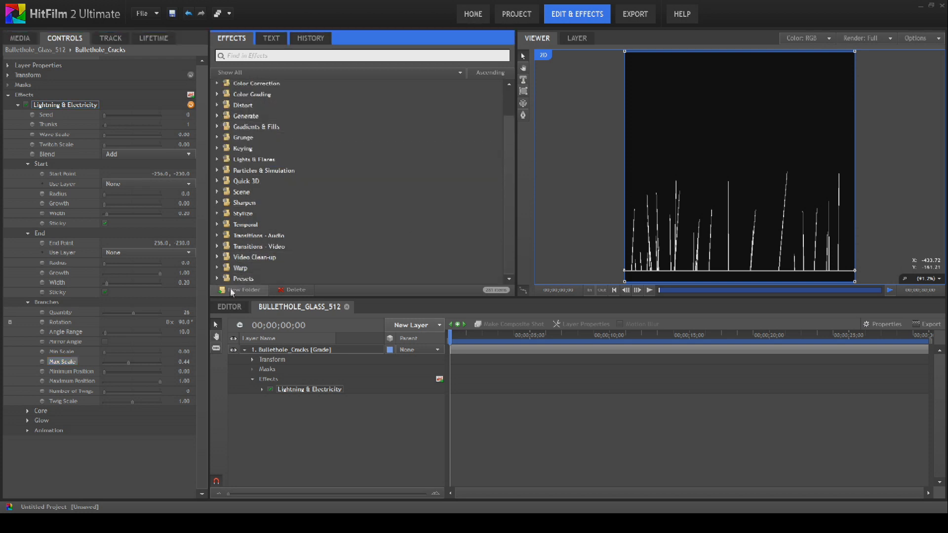
{"action": "left_click", "coordinate": [241, 268]}
{"action": "scroll", "coordinate": [249, 252], "scroll_direction": "down", "scroll_amount": 2}
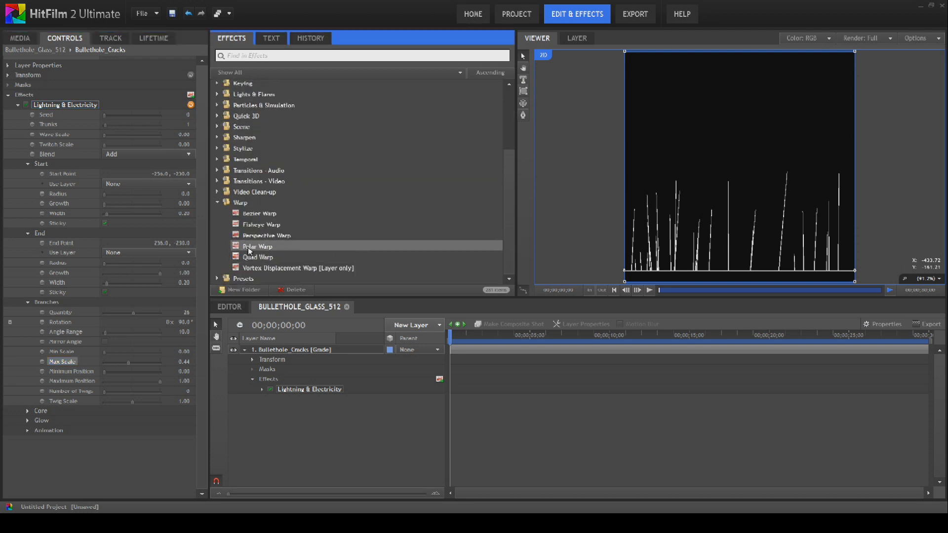
{"action": "left_click_drag", "start_coordinate": [250, 251], "coordinate": [295, 395]}
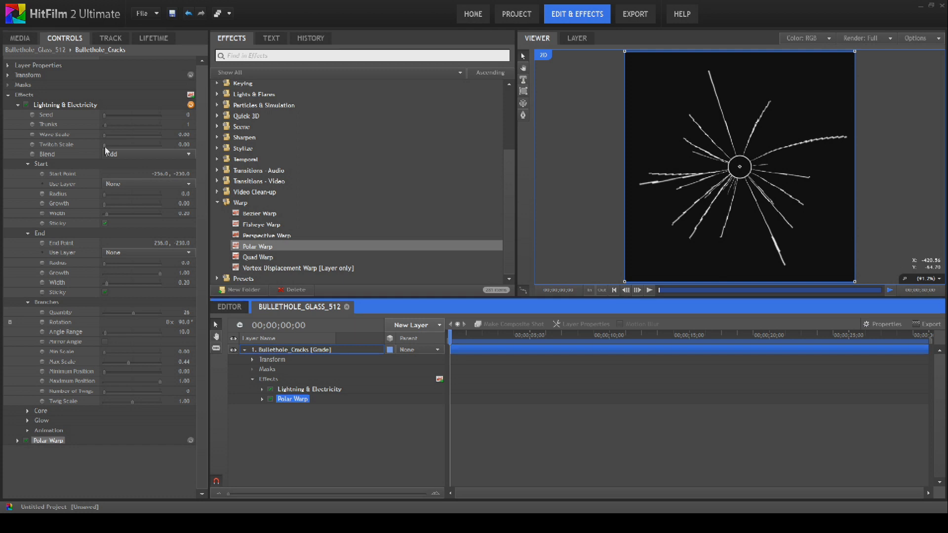
Set Twitch Scale to 0.07 for jagged cracks and try Seed values, leaving Seed at 0
{"action": "mouse_move", "coordinate": [105, 145]}
{"action": "left_mouse_down"}
{"action": "mouse_move", "coordinate": [110, 137]}
{"action": "mouse_move", "coordinate": [93, 145]}
{"action": "mouse_move", "coordinate": [108, 150]}
{"action": "mouse_move", "coordinate": [101, 138]}
{"action": "left_mouse_up"}
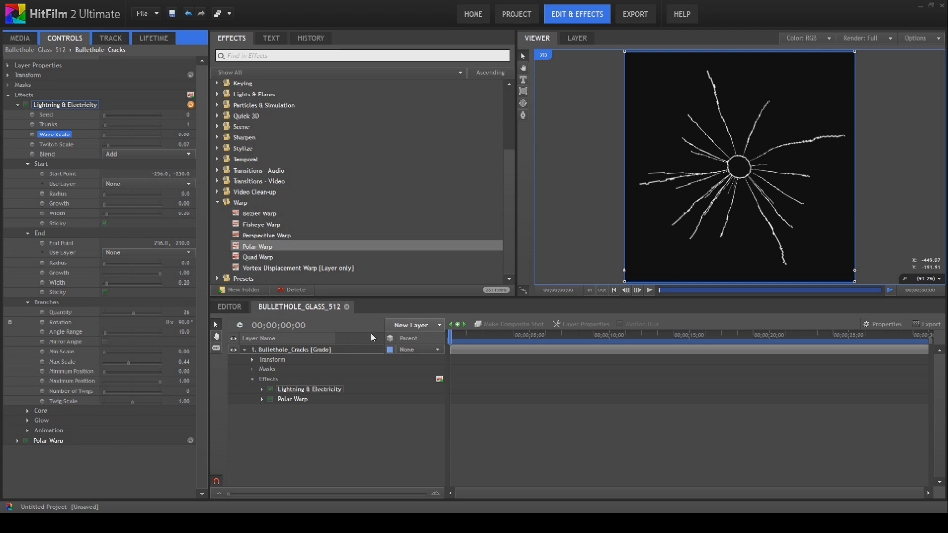
{"action": "left_click", "coordinate": [117, 116]}
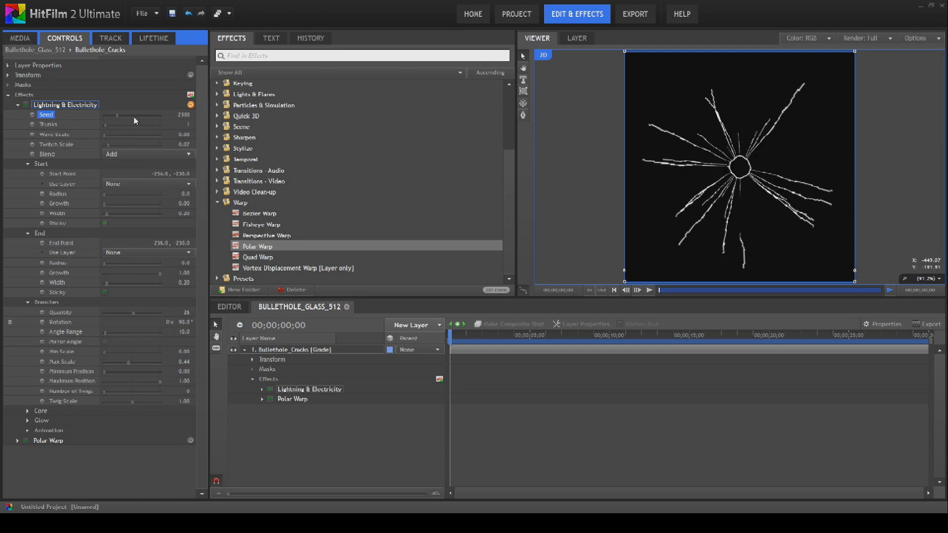
{"action": "left_click", "coordinate": [133, 117]}
{"action": "left_click", "coordinate": [103, 117]}
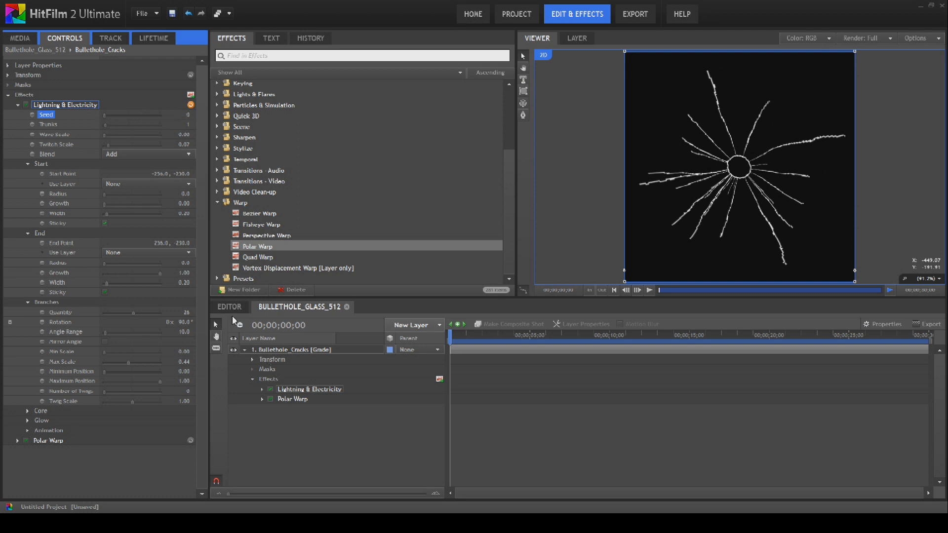
{"action": "left_click", "coordinate": [22, 38]}
Create a composite shot named Shot_Container from the 1080p 29.97 template
{"action": "left_click", "coordinate": [155, 169]}
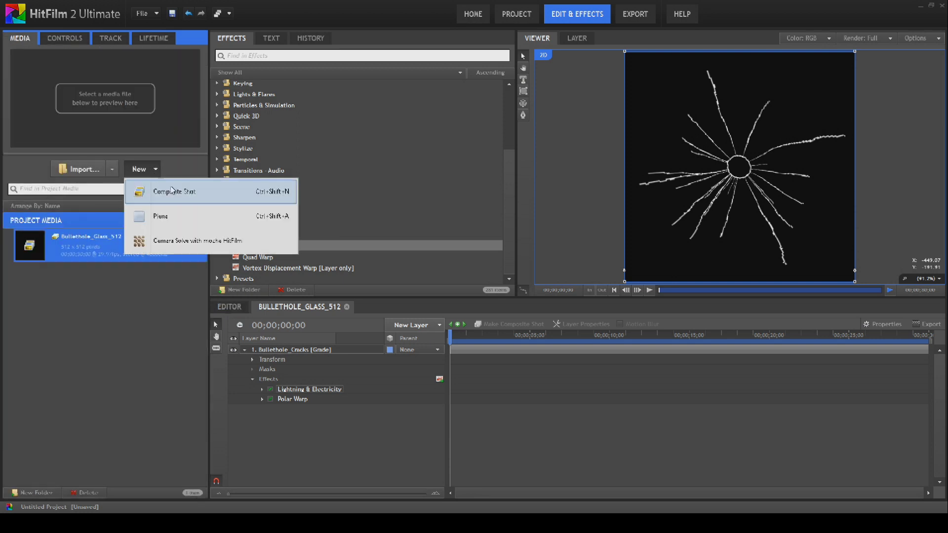
{"action": "left_click", "coordinate": [174, 197]}
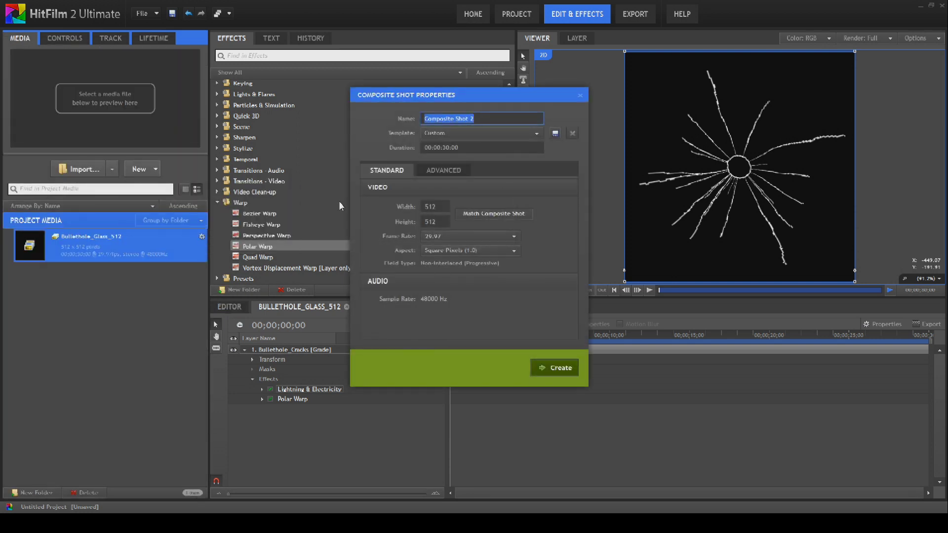
{"action": "type", "text": "Shot_Container"}
{"action": "left_click", "coordinate": [538, 133]}
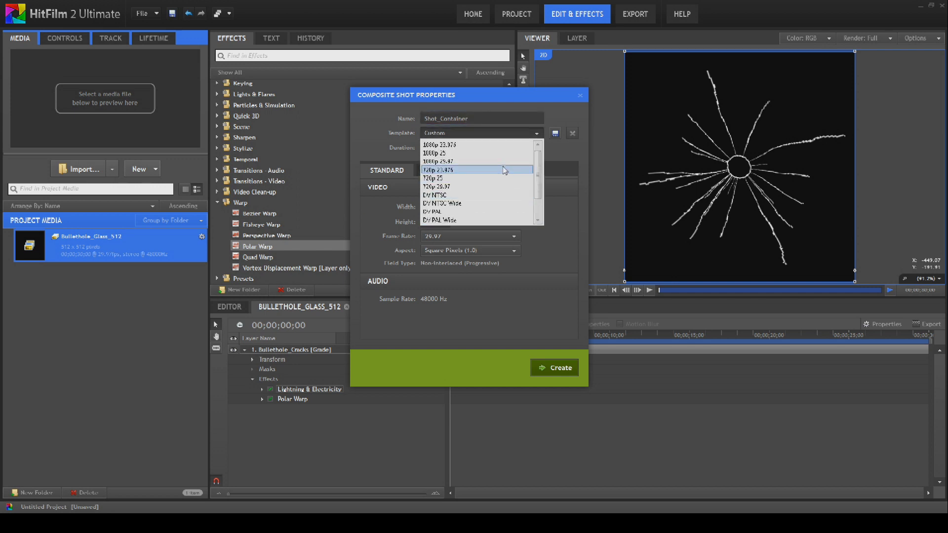
{"action": "left_click", "coordinate": [503, 162]}
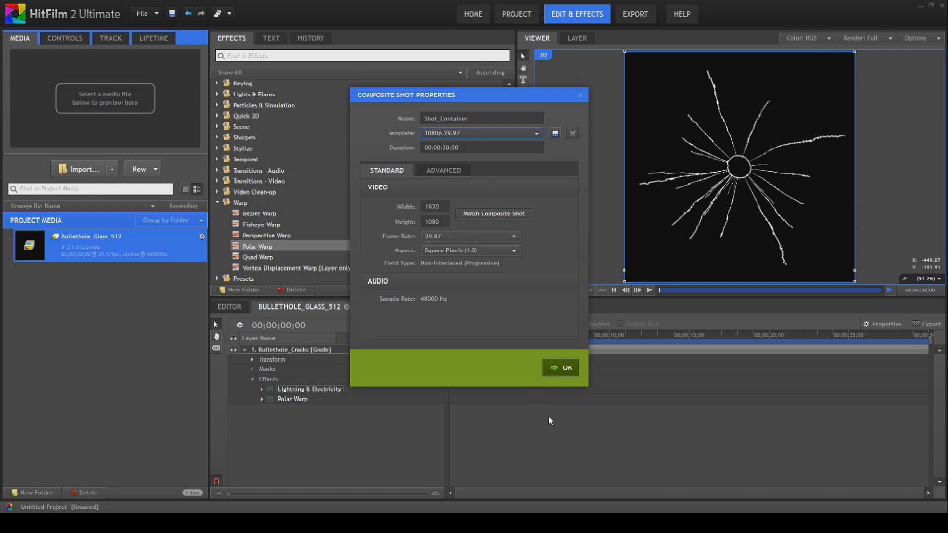
{"action": "left_click", "coordinate": [558, 373]}
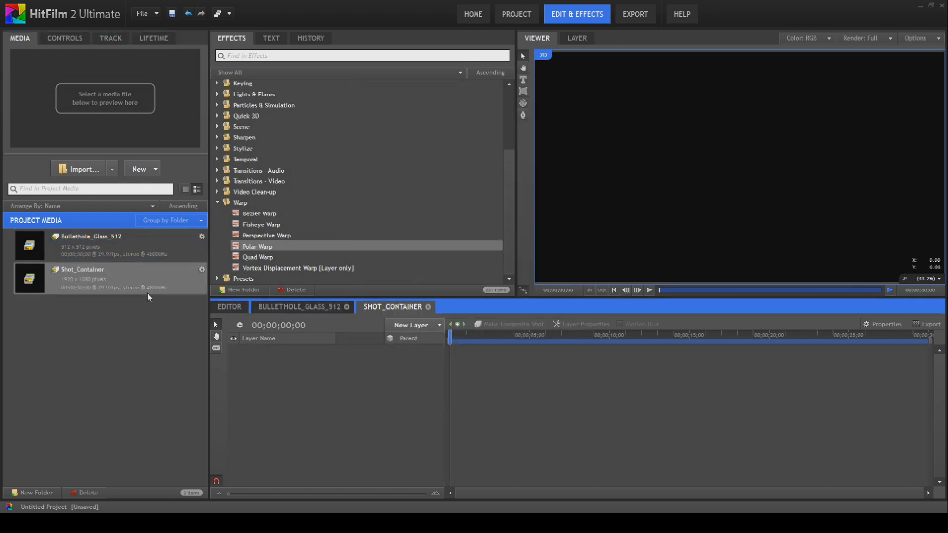
Import DSCN0136.JPG and place it in the Shot_Container timeline
{"action": "left_click", "coordinate": [94, 169]}
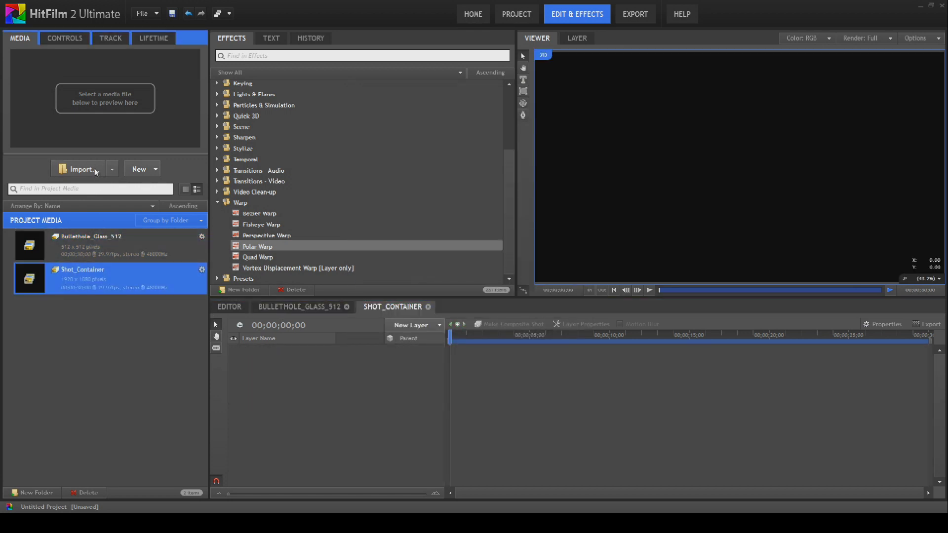
{"action": "left_click_drag", "start_coordinate": [860, 210], "coordinate": [858, 285]}
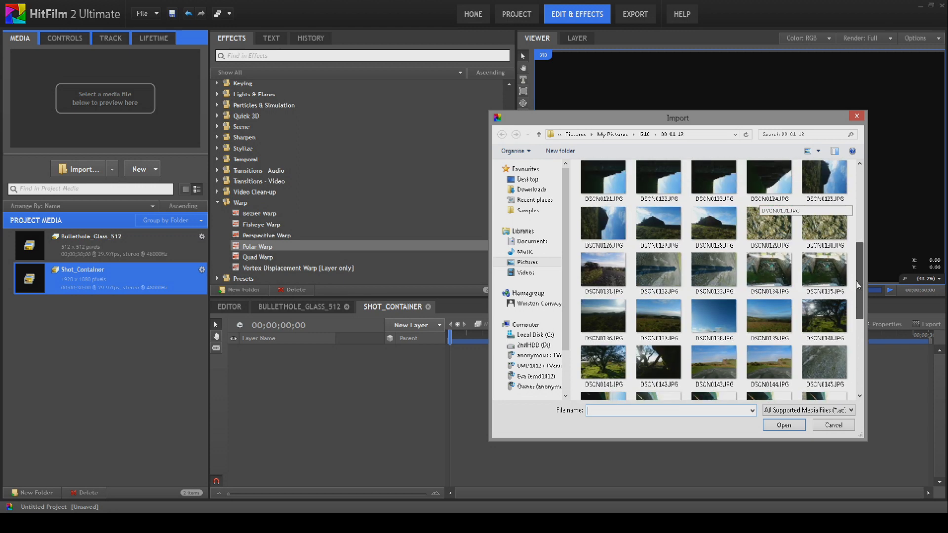
{"action": "double_click", "coordinate": [591, 316]}
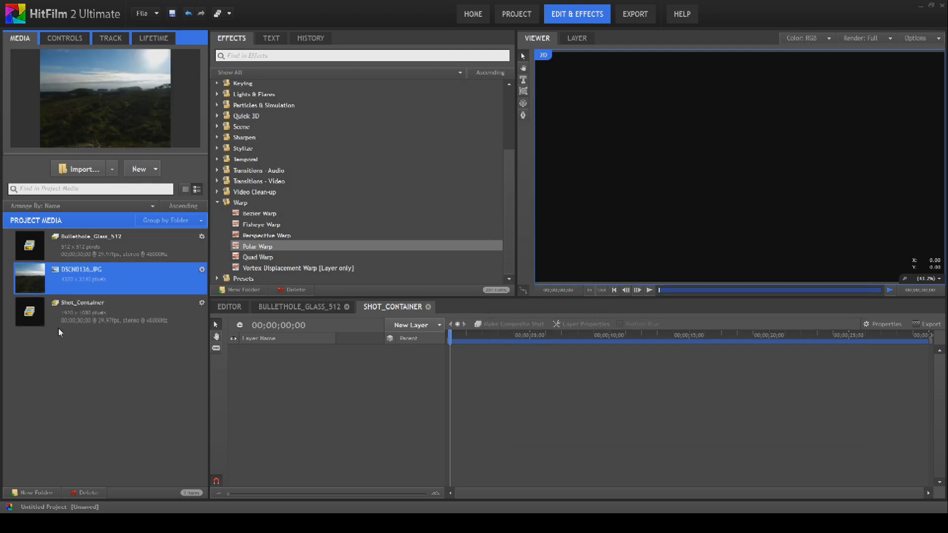
{"action": "left_click_drag", "start_coordinate": [40, 282], "coordinate": [358, 369]}
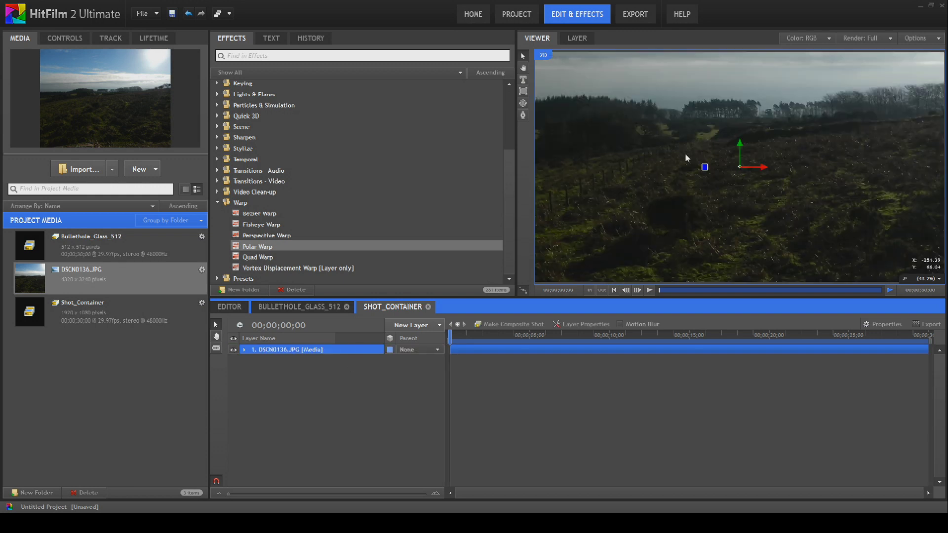
Scale the photo layer down to 45% in its Transform properties
{"action": "scroll", "coordinate": [687, 158], "scroll_direction": "down", "scroll_amount": 3}
{"action": "scroll", "coordinate": [687, 158], "scroll_direction": "up", "scroll_amount": 2}
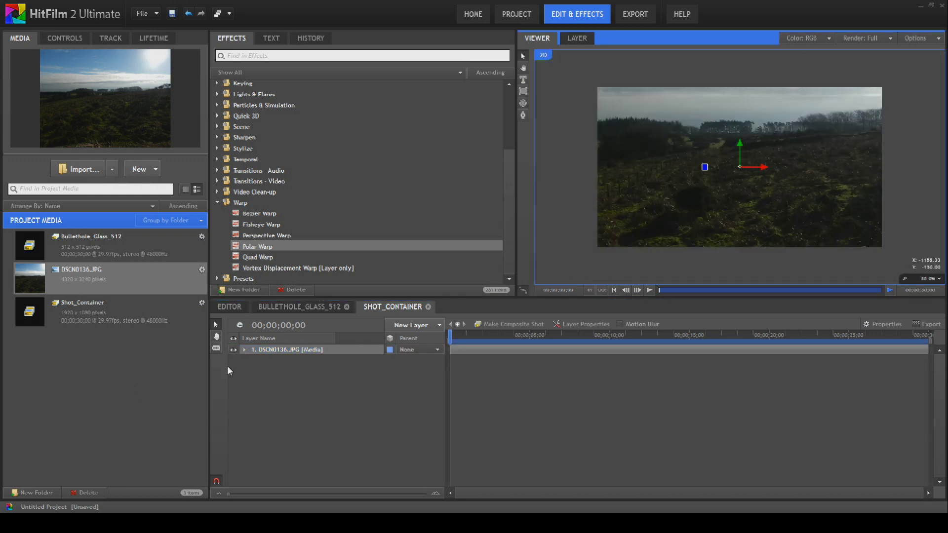
{"action": "left_click", "coordinate": [244, 350]}
{"action": "left_click", "coordinate": [269, 378]}
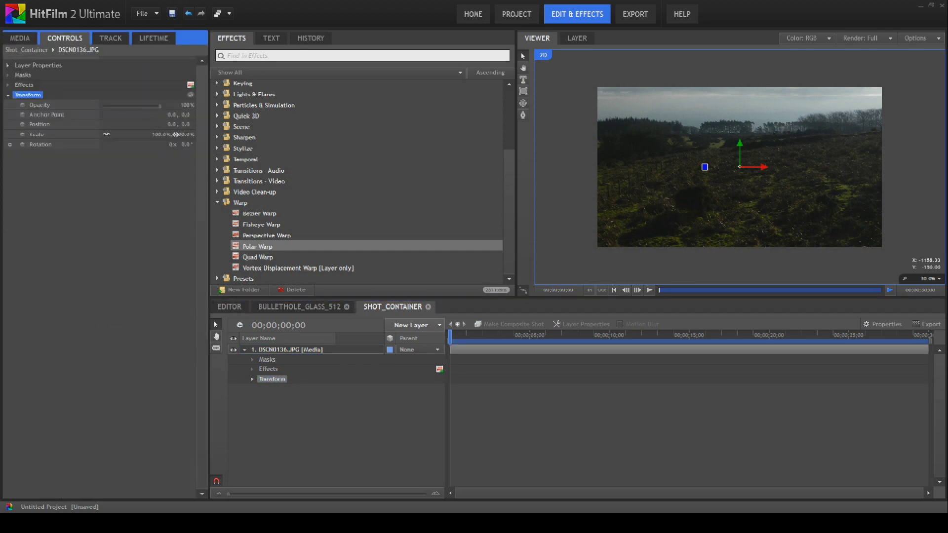
{"action": "left_click_drag", "start_coordinate": [181, 135], "coordinate": [156, 135]}
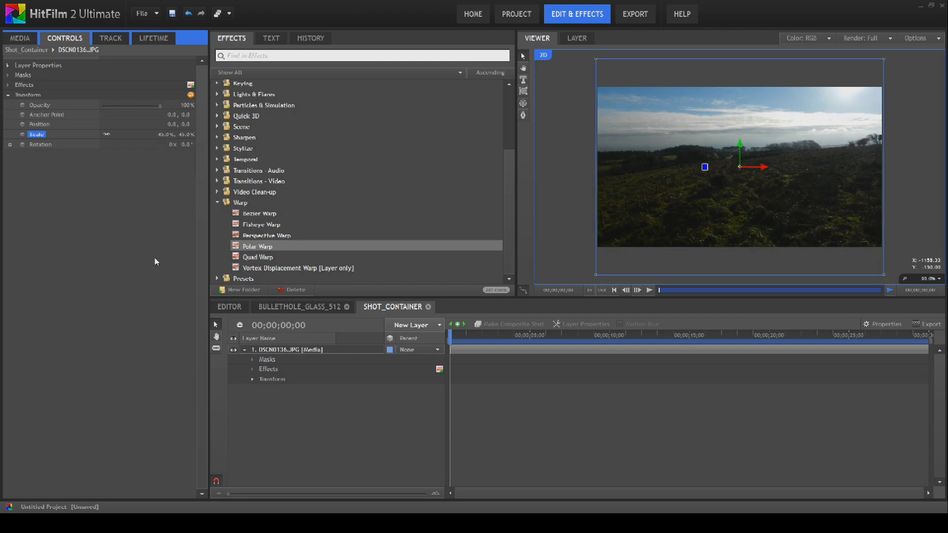
{"action": "left_click", "coordinate": [288, 351]}
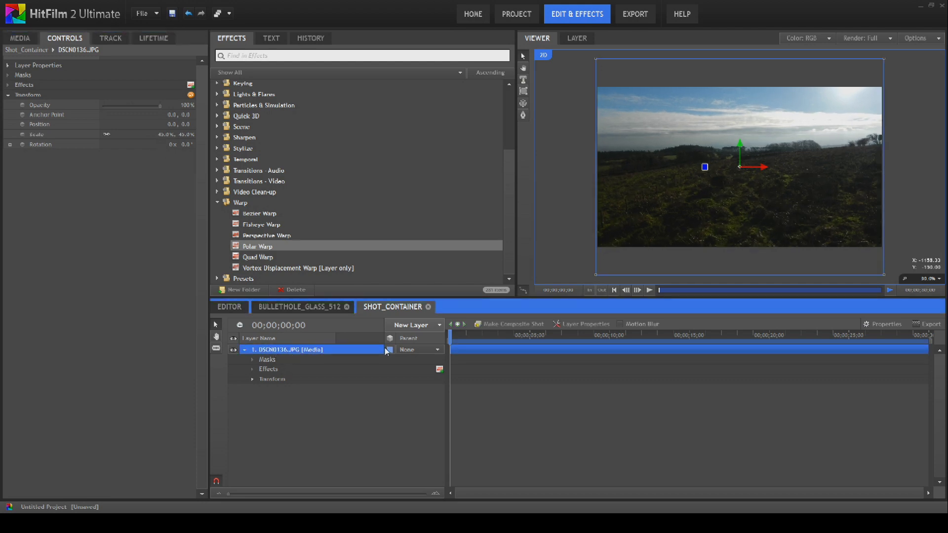
Add a new Grade layer above the photo and apply the Generate > Grid effect to it
{"action": "left_click", "coordinate": [434, 326]}
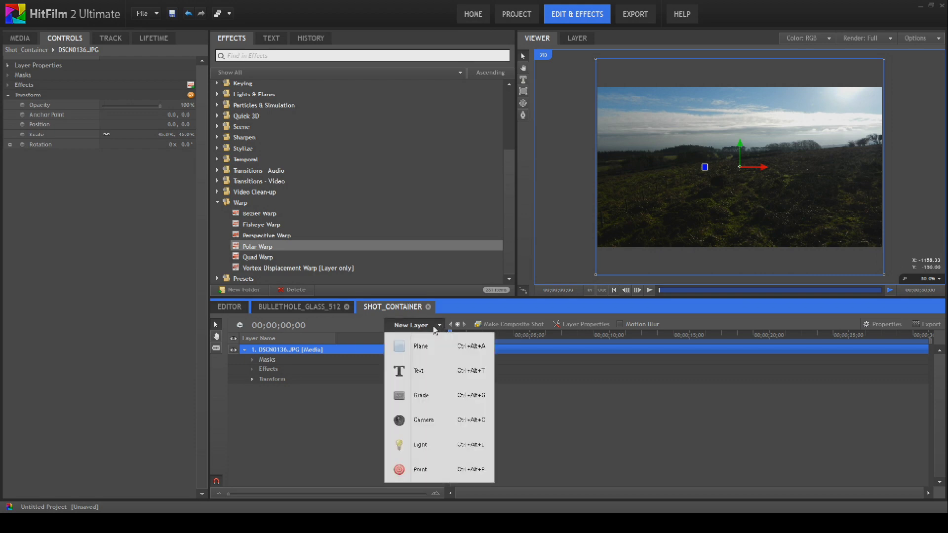
{"action": "left_click", "coordinate": [424, 396]}
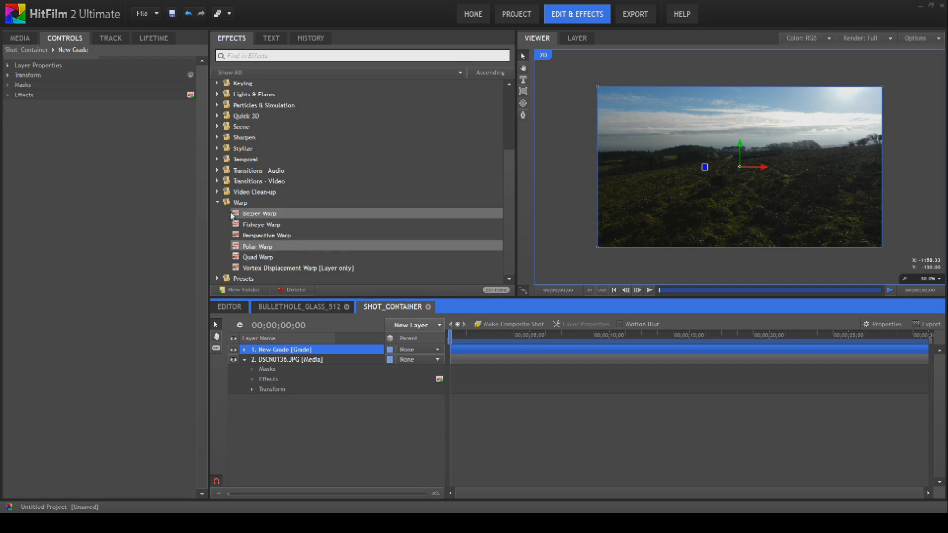
{"action": "double_click", "coordinate": [250, 203]}
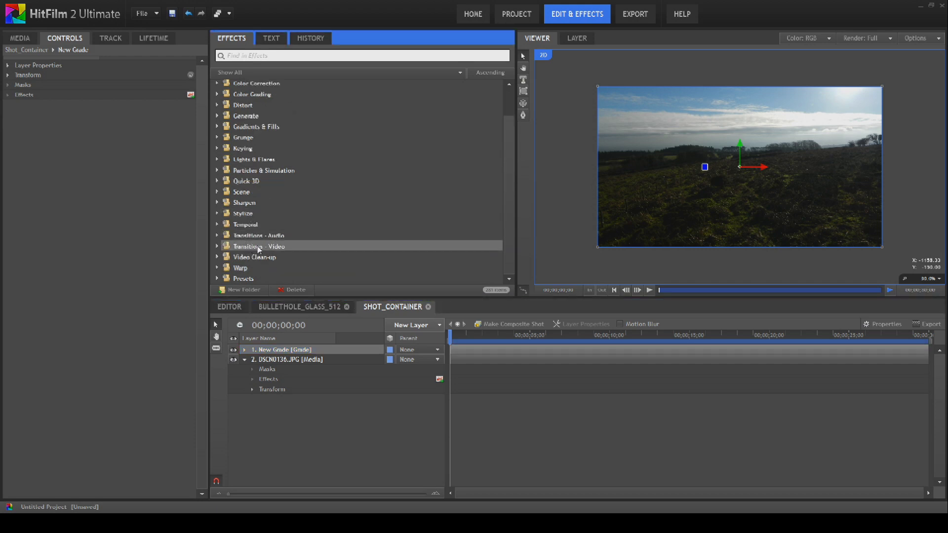
{"action": "left_click", "coordinate": [217, 116]}
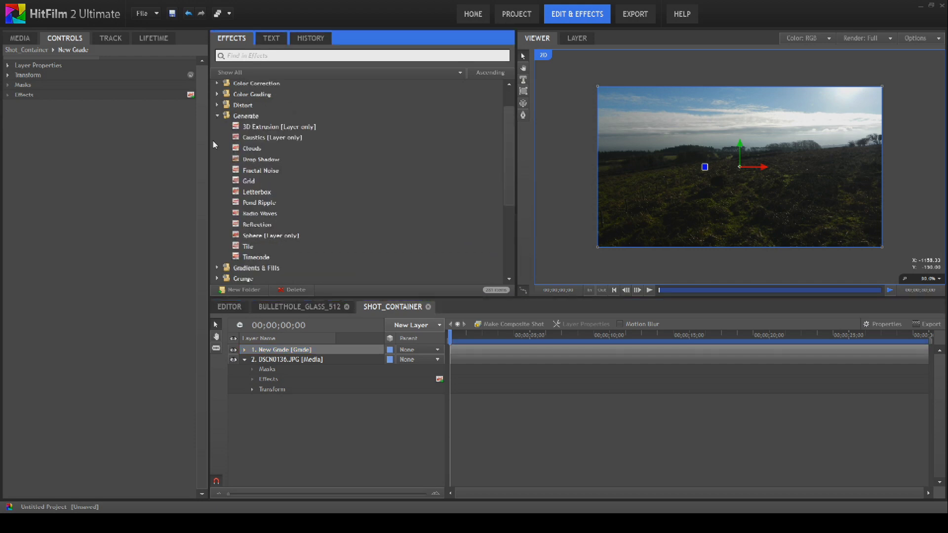
{"action": "left_click", "coordinate": [259, 182]}
{"action": "left_click", "coordinate": [284, 351]}
{"action": "left_click_drag", "start_coordinate": [285, 353], "coordinate": [285, 352]}
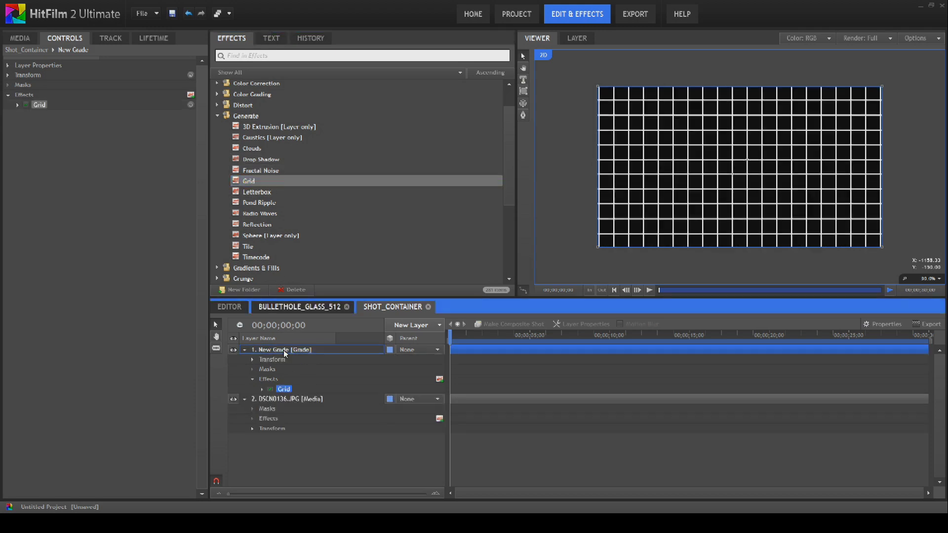
{"action": "left_click", "coordinate": [284, 389]}
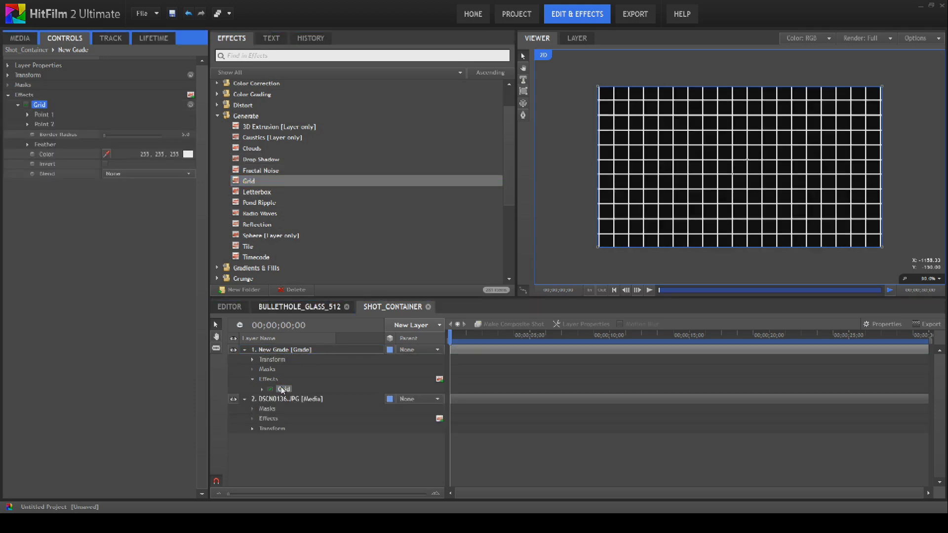
Set Grid Point 1 to 0, 0 and move Point 2 to make the grid cells taller
{"action": "left_click", "coordinate": [28, 115]}
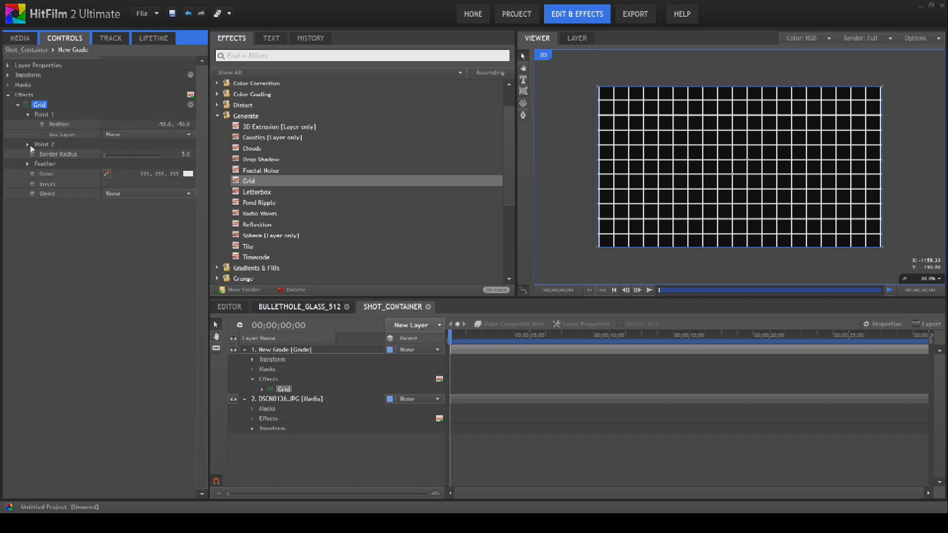
{"action": "left_click", "coordinate": [28, 144]}
{"action": "left_click", "coordinate": [182, 125]}
{"action": "type", "text": "0"}
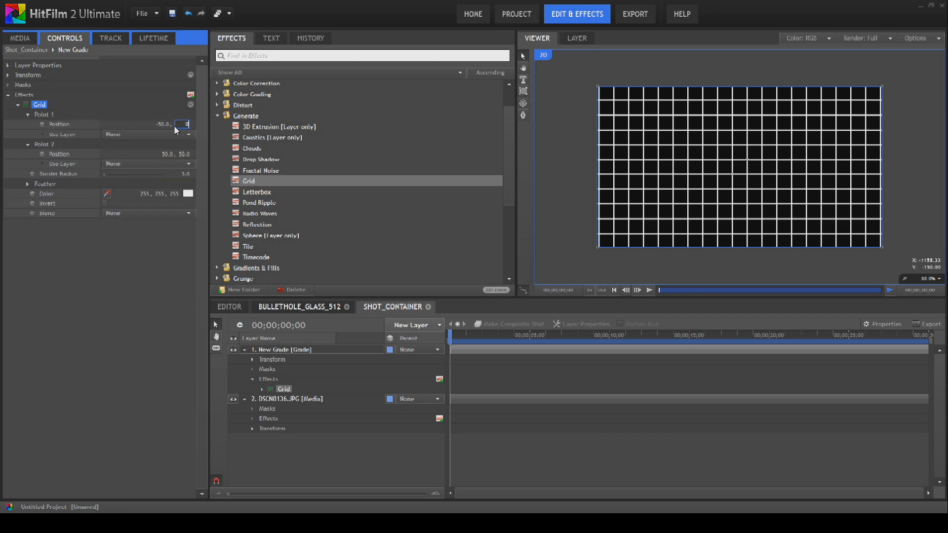
{"action": "key", "text": "Tab"}
{"action": "type", "text": "0"}
{"action": "key", "text": "Return"}
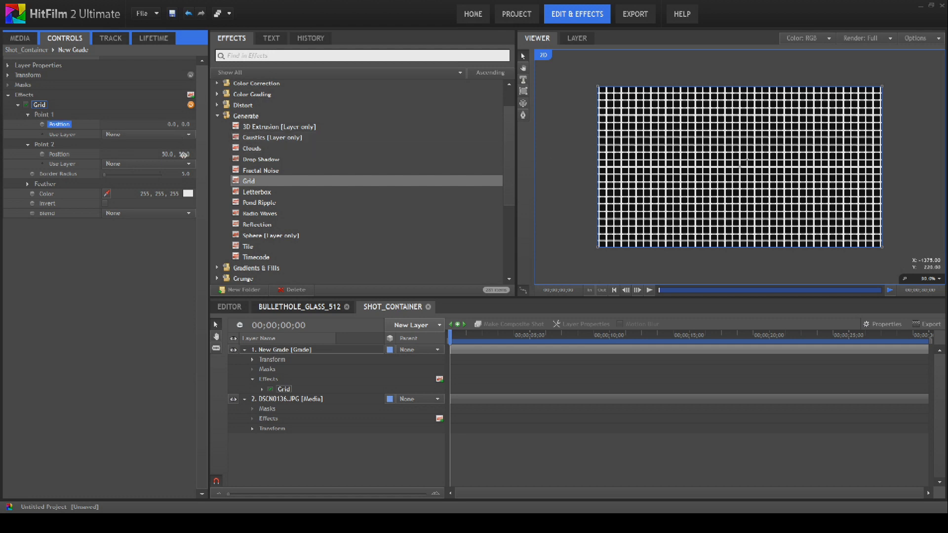
{"action": "left_click_drag", "start_coordinate": [185, 155], "coordinate": [432, 166]}
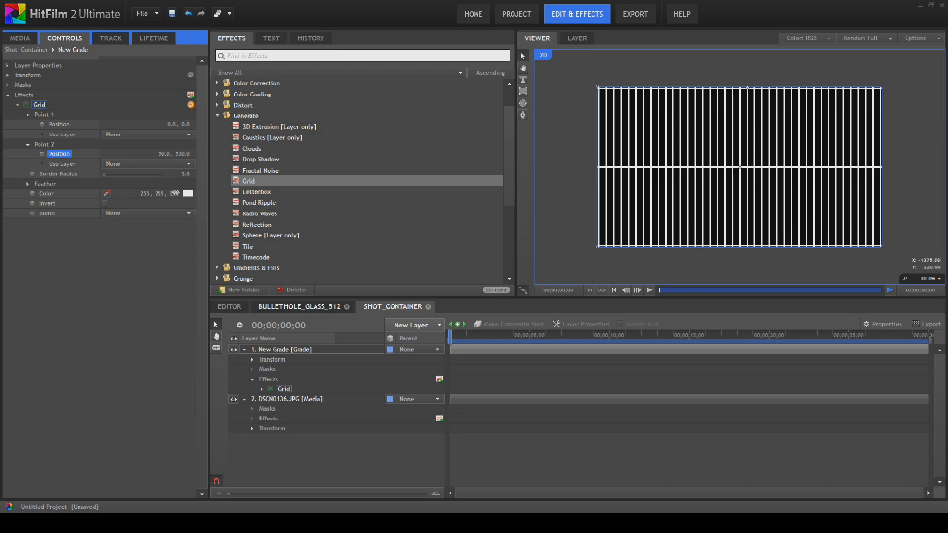
Enlarge the viewer and push the vertical grid lines out toward the frame edges
{"action": "left_click_drag", "start_coordinate": [732, 296], "coordinate": [732, 346]}
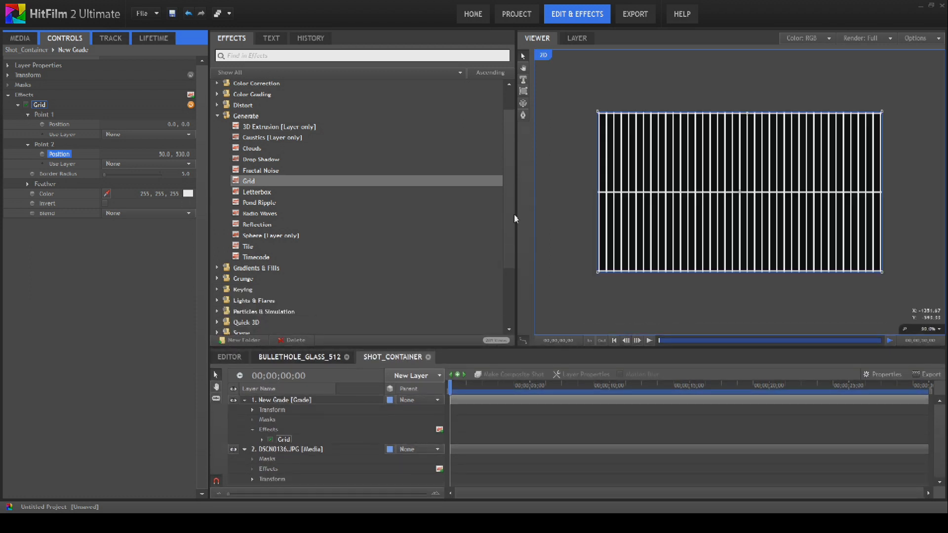
{"action": "left_click", "coordinate": [621, 218]}
{"action": "scroll", "coordinate": [621, 218], "scroll_direction": "up", "scroll_amount": 2}
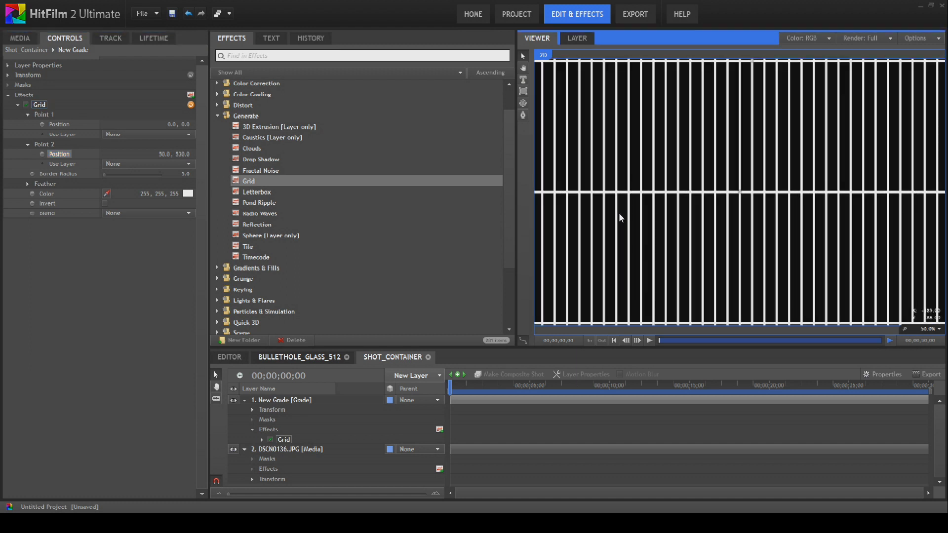
{"action": "scroll", "coordinate": [619, 212], "scroll_direction": "down", "scroll_amount": 1}
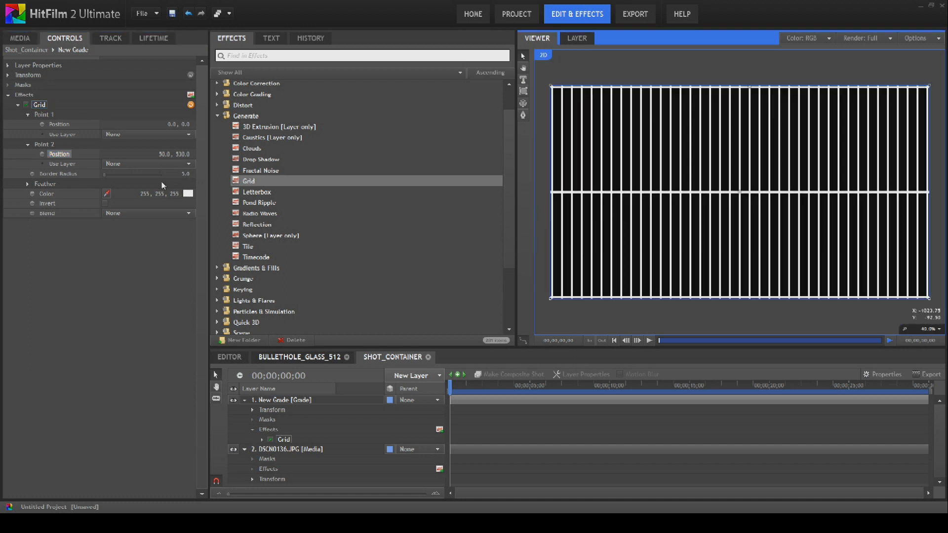
{"action": "left_click_drag", "start_coordinate": [164, 154], "coordinate": [622, 216]}
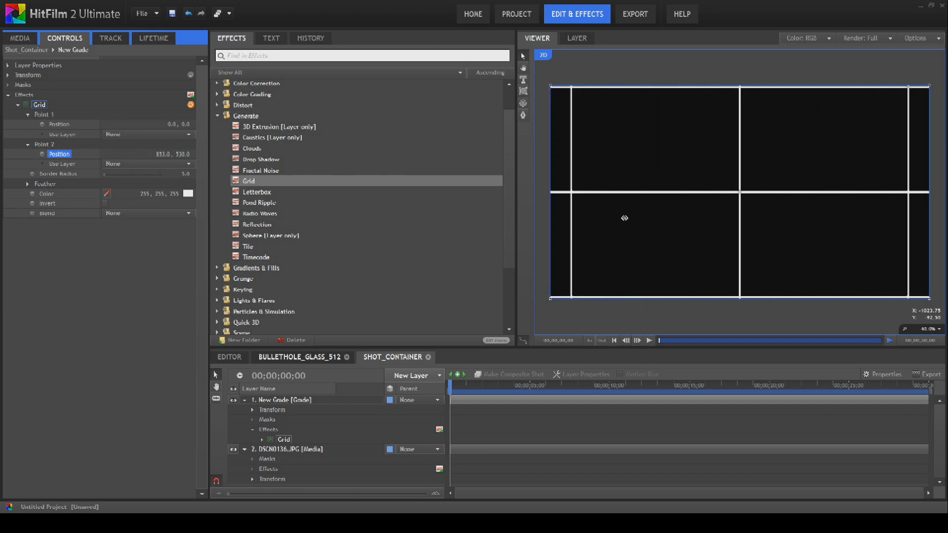
{"action": "left_click_drag", "start_coordinate": [160, 155], "coordinate": [224, 169]}
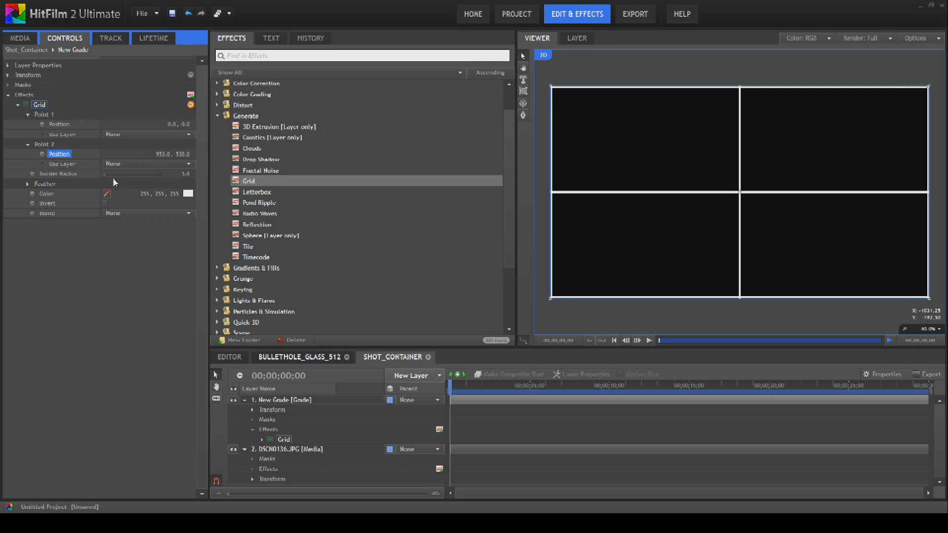
Raise the grid's Border Radius to 30.7 and set its Blend to Normal
{"action": "left_click", "coordinate": [109, 176]}
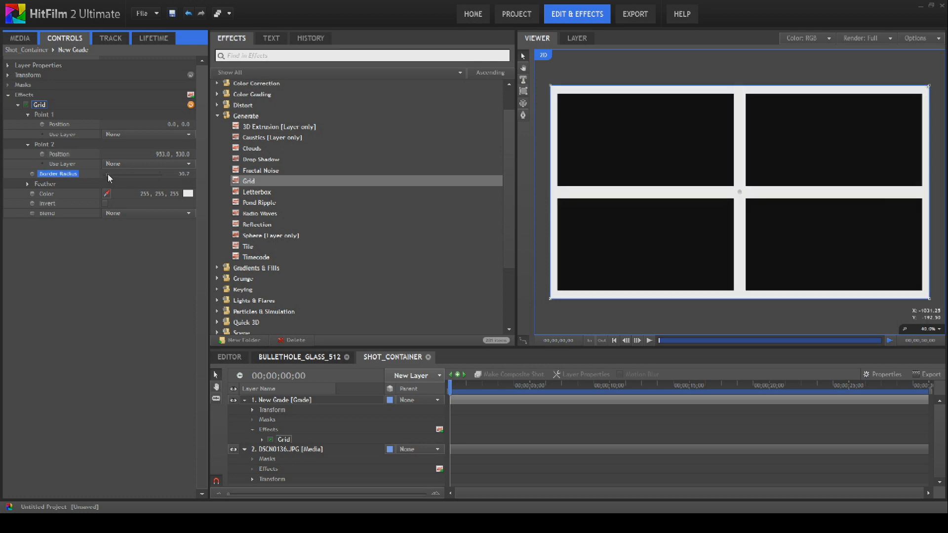
{"action": "left_click", "coordinate": [178, 213]}
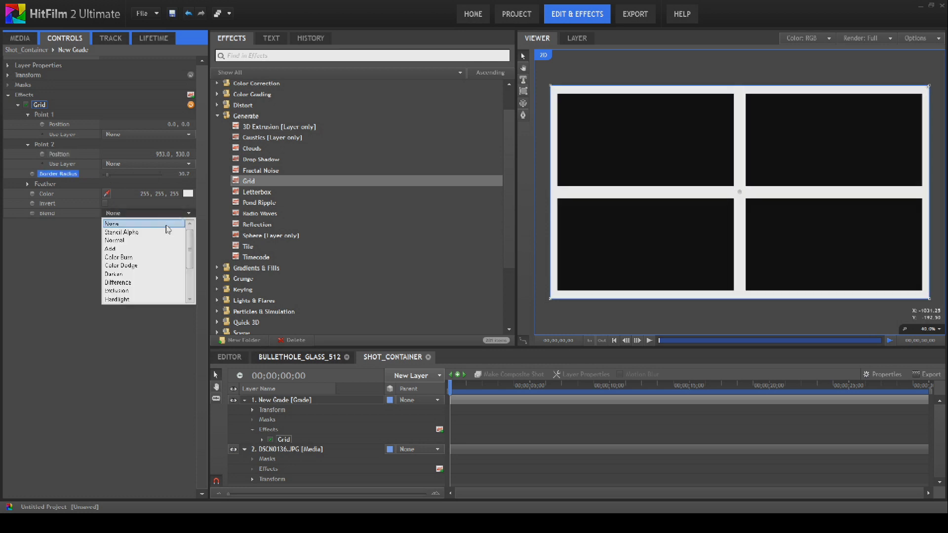
{"action": "left_click", "coordinate": [161, 240]}
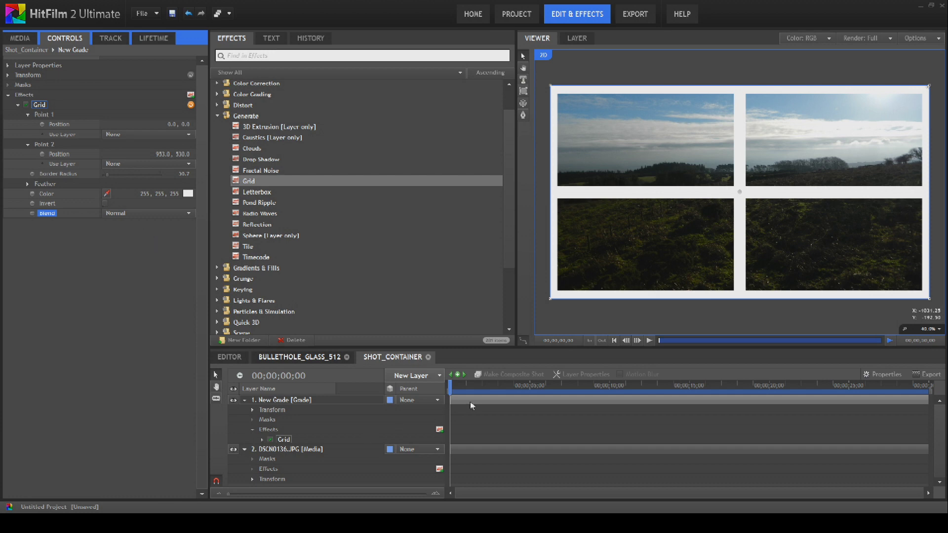
Create a new black plane layer, New Plane 1
{"action": "left_click", "coordinate": [436, 382]}
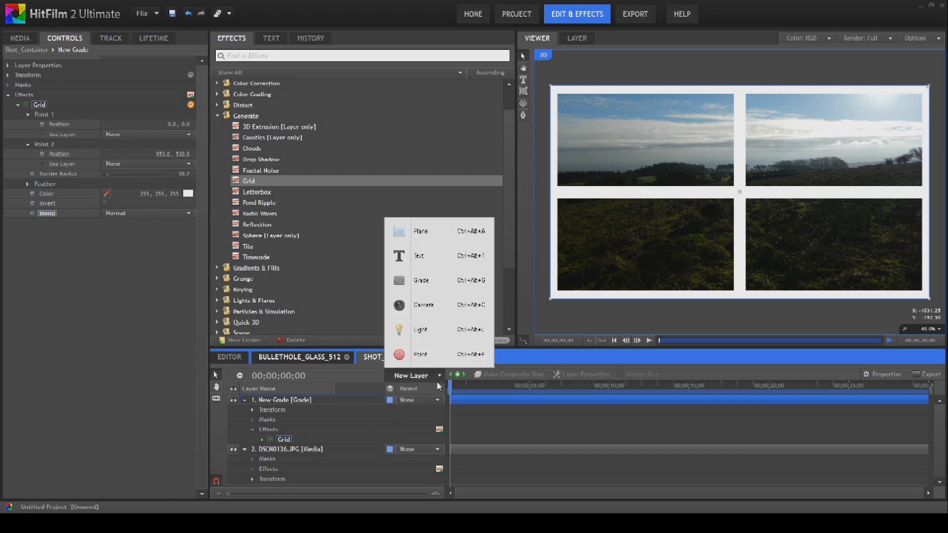
{"action": "left_click", "coordinate": [436, 231]}
{"action": "left_click", "coordinate": [436, 266]}
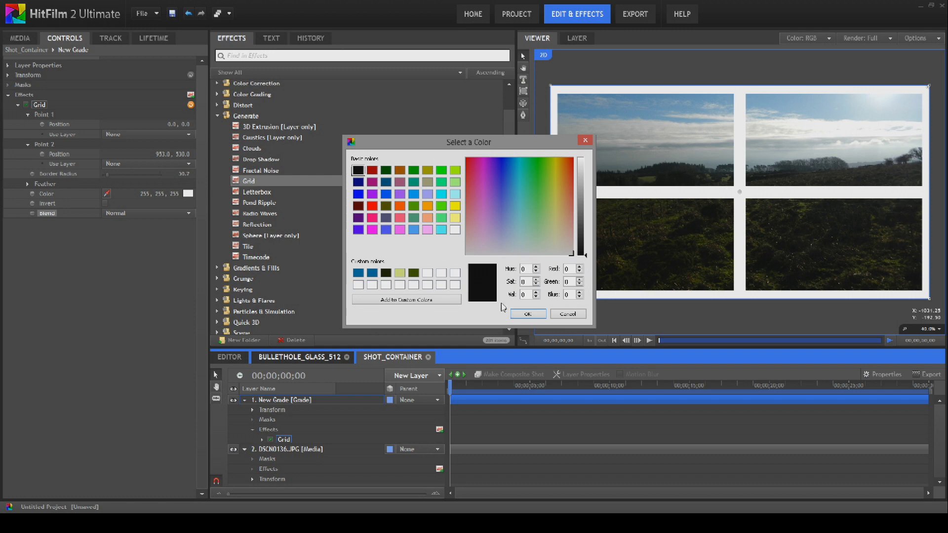
{"action": "left_click", "coordinate": [527, 315]}
{"action": "left_click", "coordinate": [526, 306]}
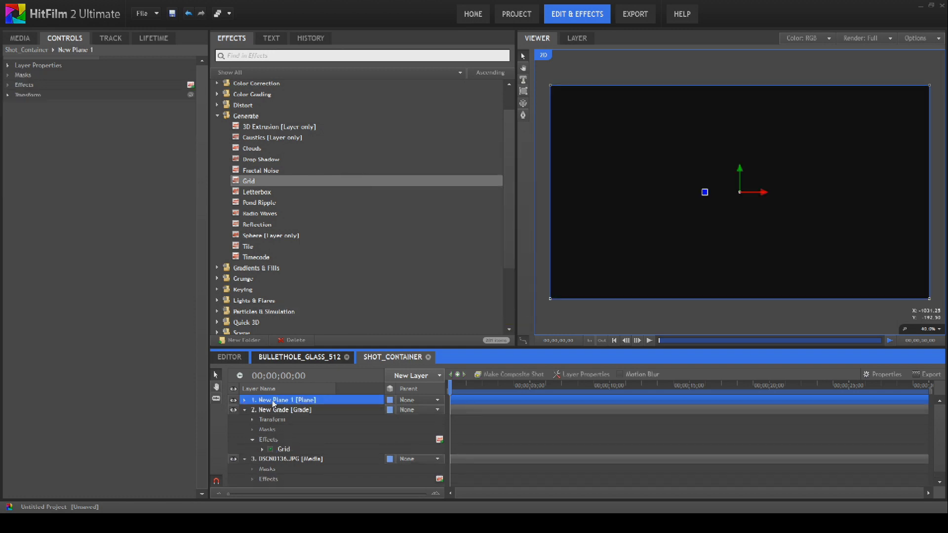
Set the plane's horizontal Scale to 0.2% so it becomes a thin centre divider
{"action": "left_click", "coordinate": [7, 95]}
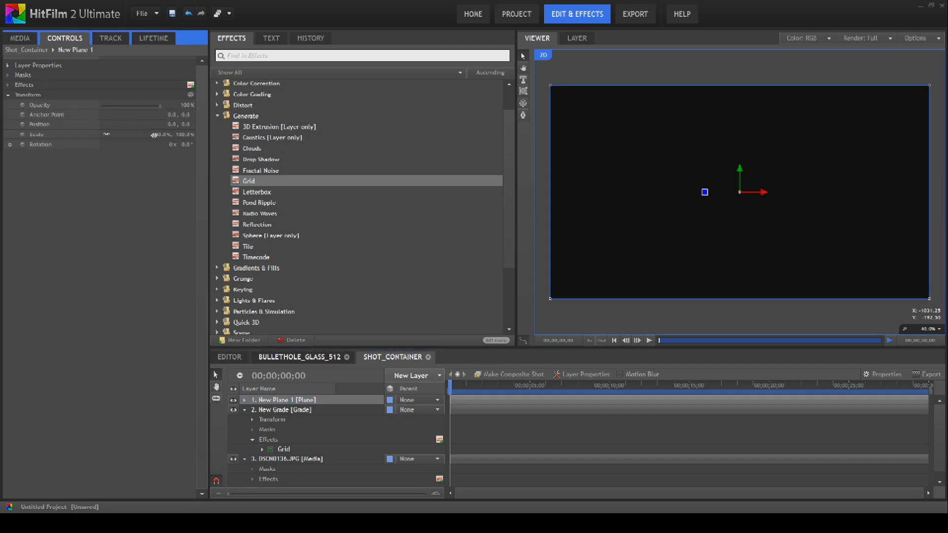
{"action": "left_click", "coordinate": [145, 137]}
{"action": "left_click_drag", "start_coordinate": [146, 136], "coordinate": [150, 136]}
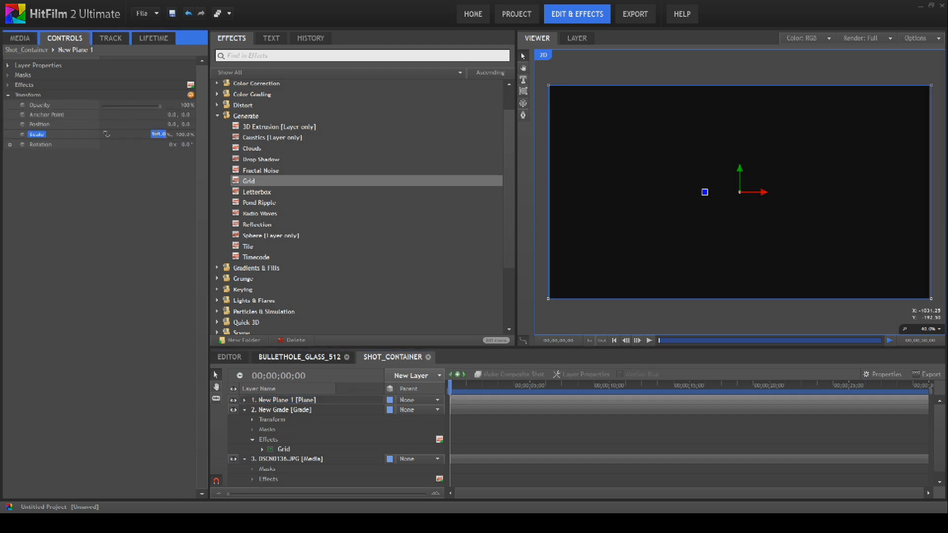
{"action": "type", "text": "1"}
{"action": "key", "text": "Return"}
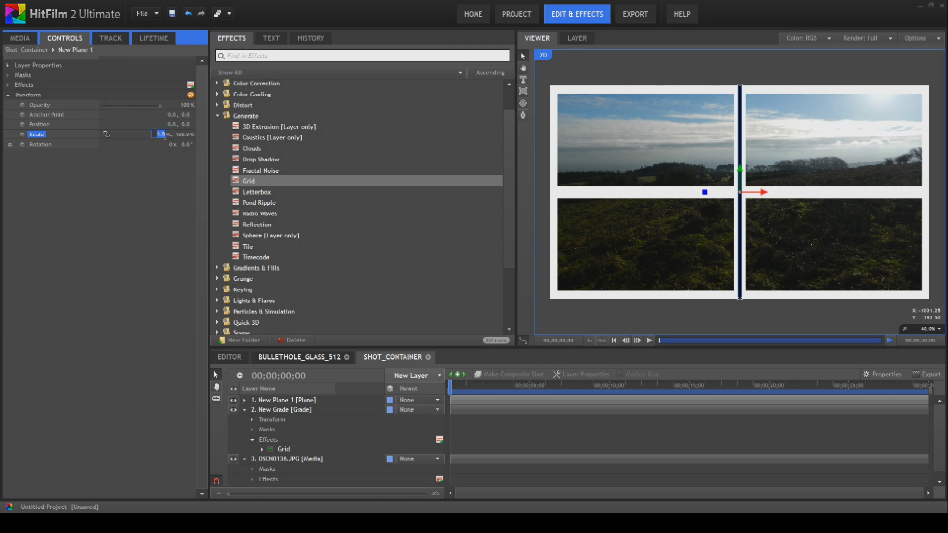
{"action": "key", "text": "BackSpace"}
{"action": "key", "text": "Return"}
{"action": "left_click", "coordinate": [138, 166]}
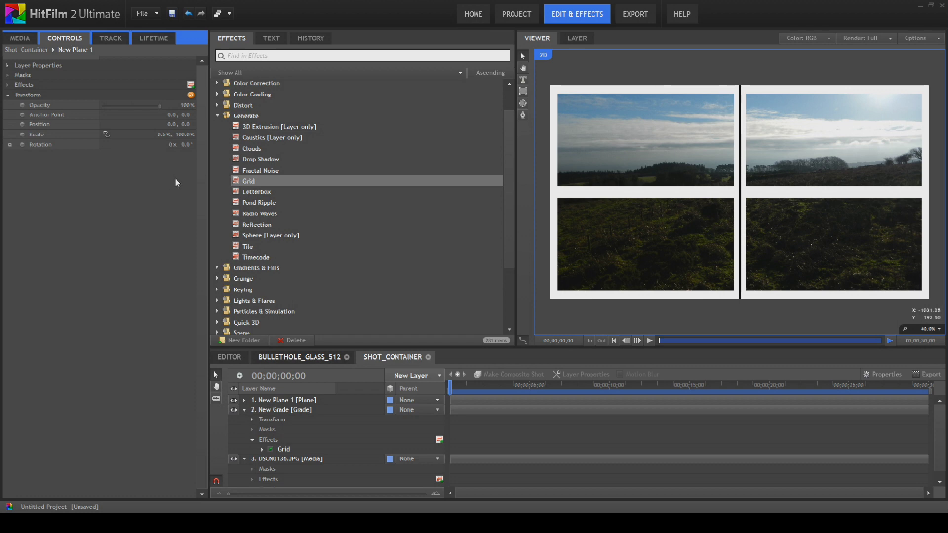
{"action": "left_click", "coordinate": [161, 134]}
{"action": "type", "text": "0.2"}
{"action": "key", "text": "Return"}
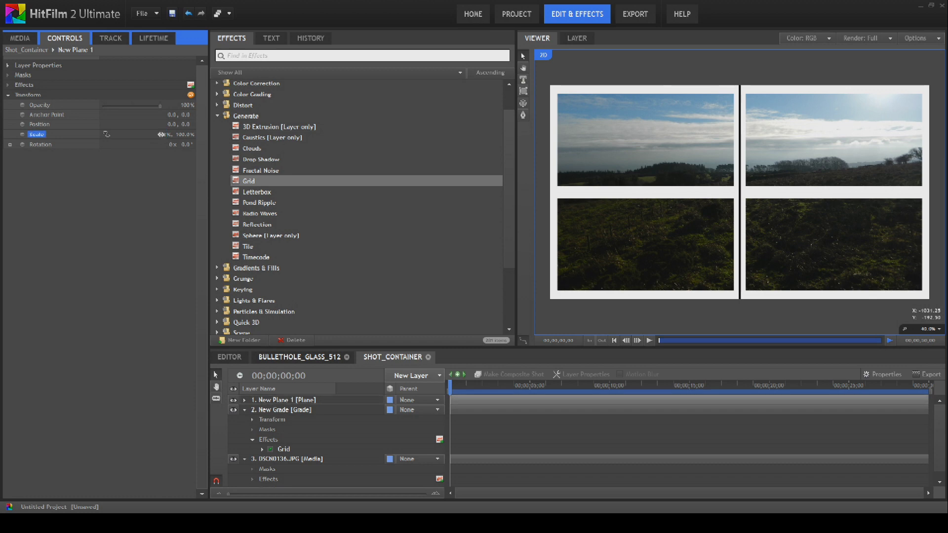
{"action": "left_click", "coordinate": [144, 218]}
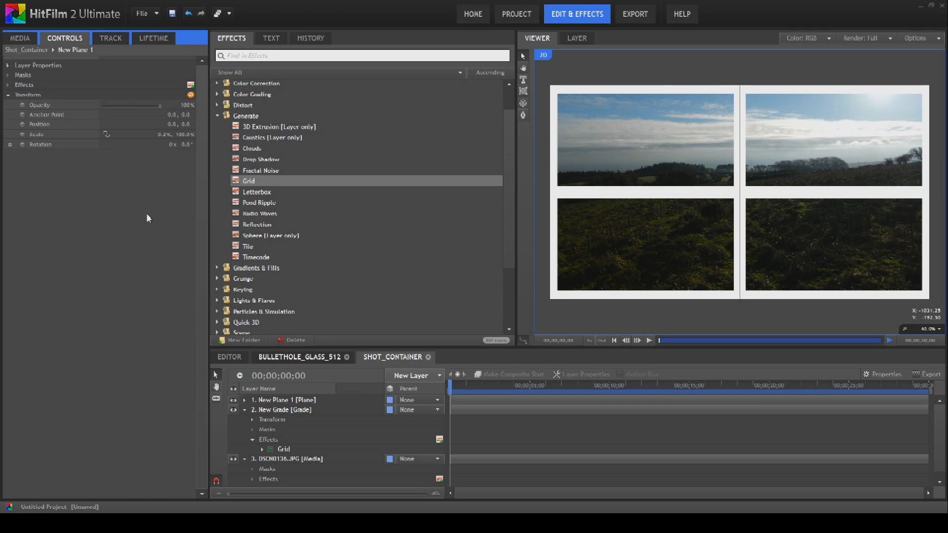
Create a second black plane layer, New Plane 2
{"action": "left_click", "coordinate": [439, 377]}
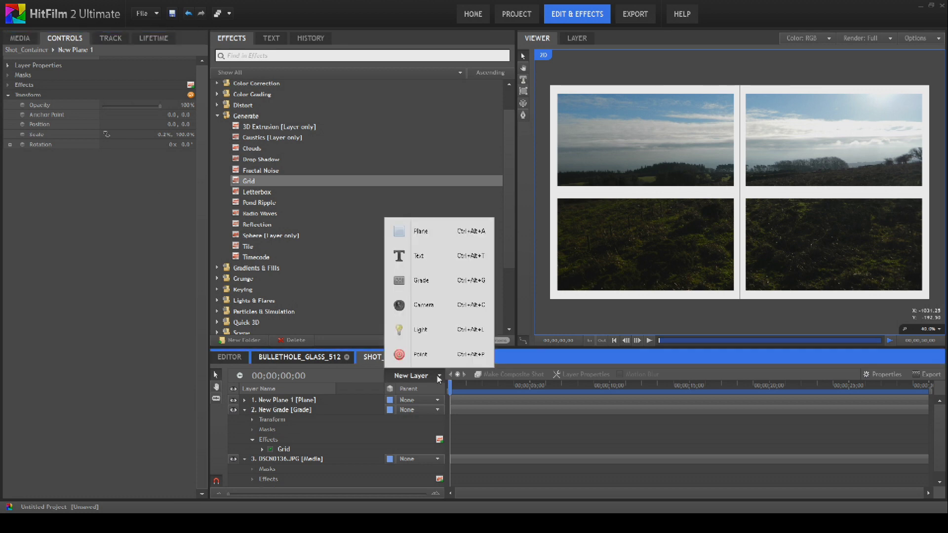
{"action": "left_click", "coordinate": [443, 237]}
{"action": "left_click", "coordinate": [470, 267]}
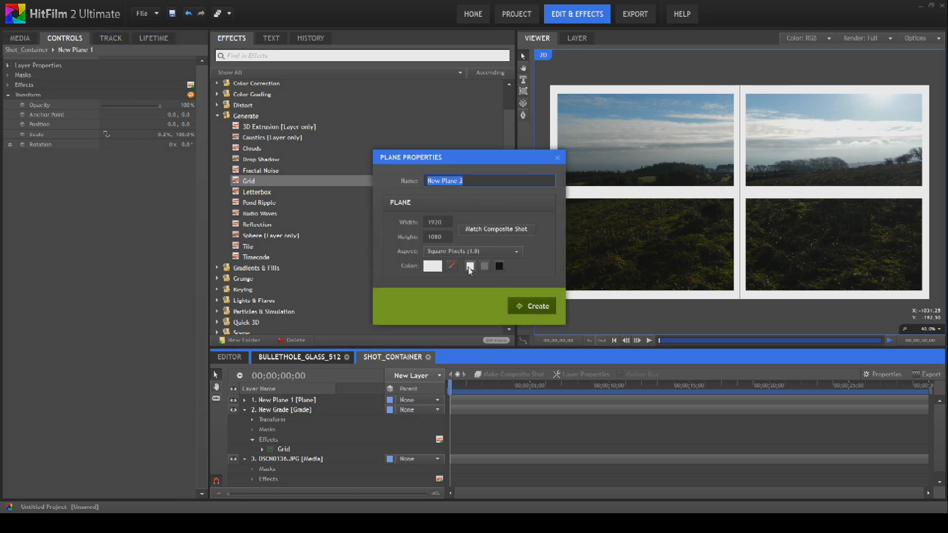
{"action": "left_click", "coordinate": [499, 267]}
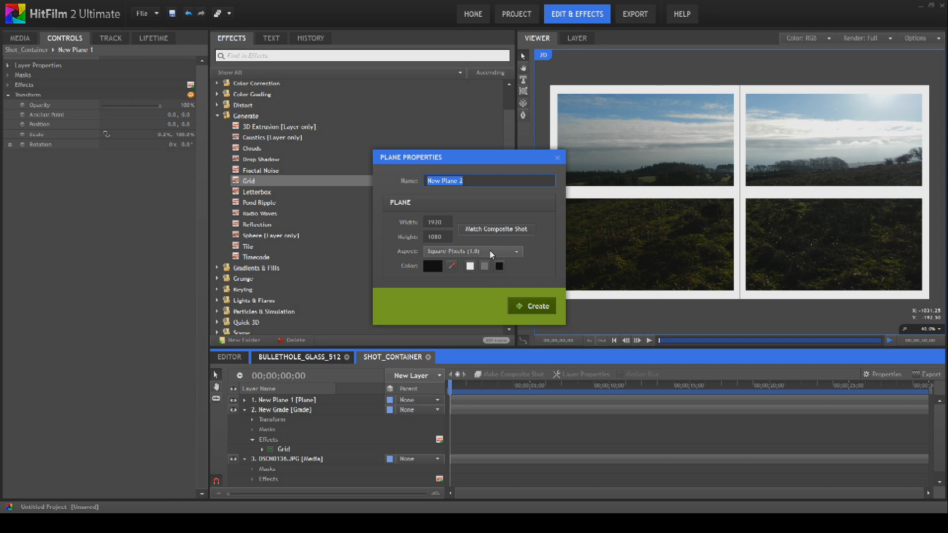
{"action": "left_click", "coordinate": [521, 307]}
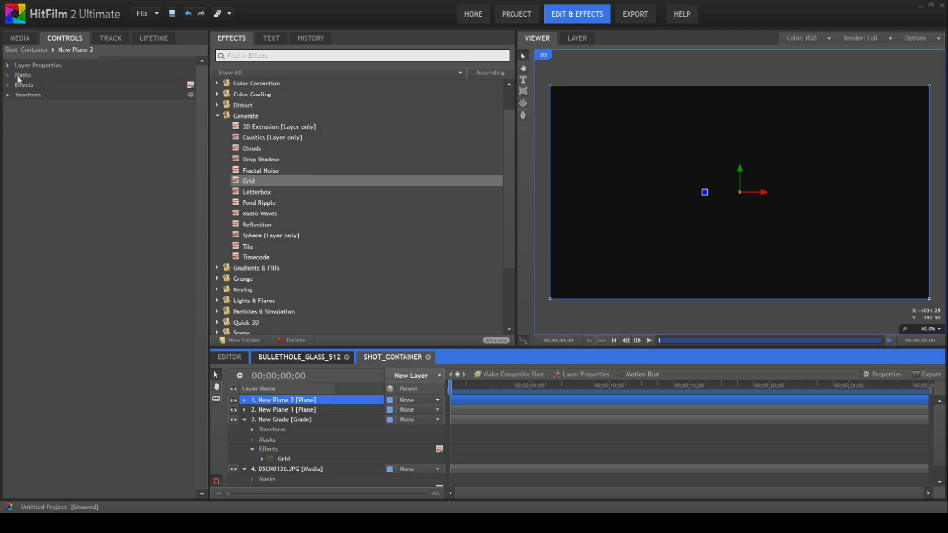
Scale New Plane 2 down to 2% and select its Position property
{"action": "left_click", "coordinate": [8, 94]}
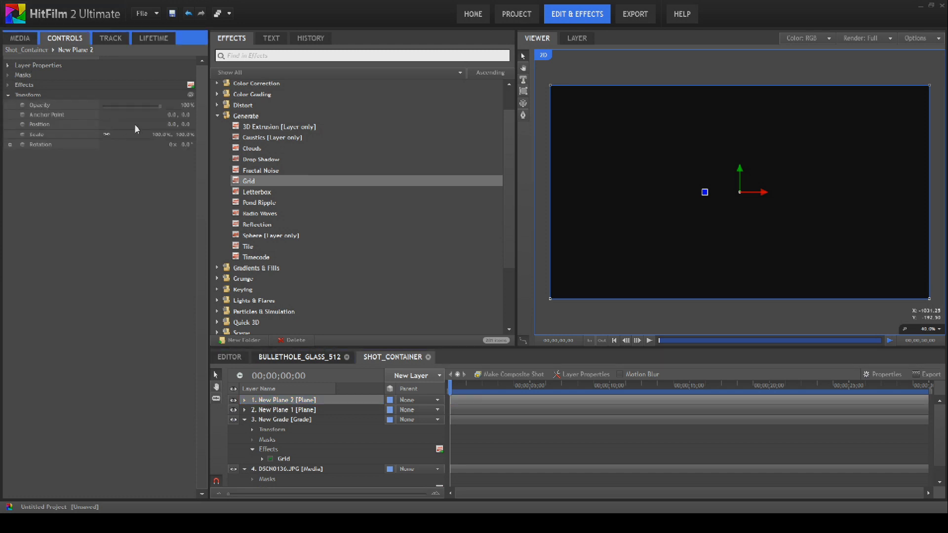
{"action": "left_click_drag", "start_coordinate": [156, 136], "coordinate": [111, 140]}
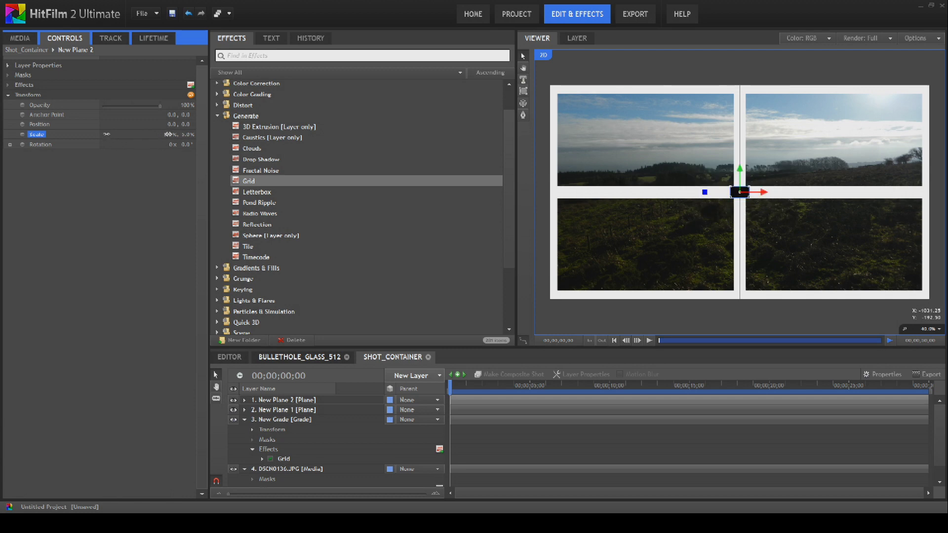
{"action": "left_click", "coordinate": [167, 134]}
{"action": "type", "text": "2"}
{"action": "key", "text": "Return"}
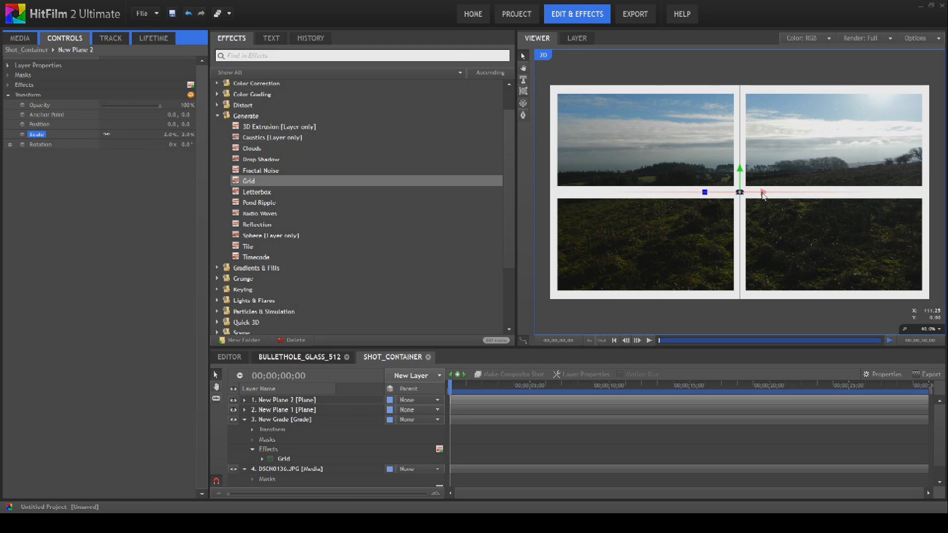
{"action": "mouse_move", "coordinate": [761, 192]}
{"action": "left_mouse_down"}
{"action": "mouse_move", "coordinate": [553, 195]}
{"action": "mouse_move", "coordinate": [764, 195]}
{"action": "left_mouse_up"}
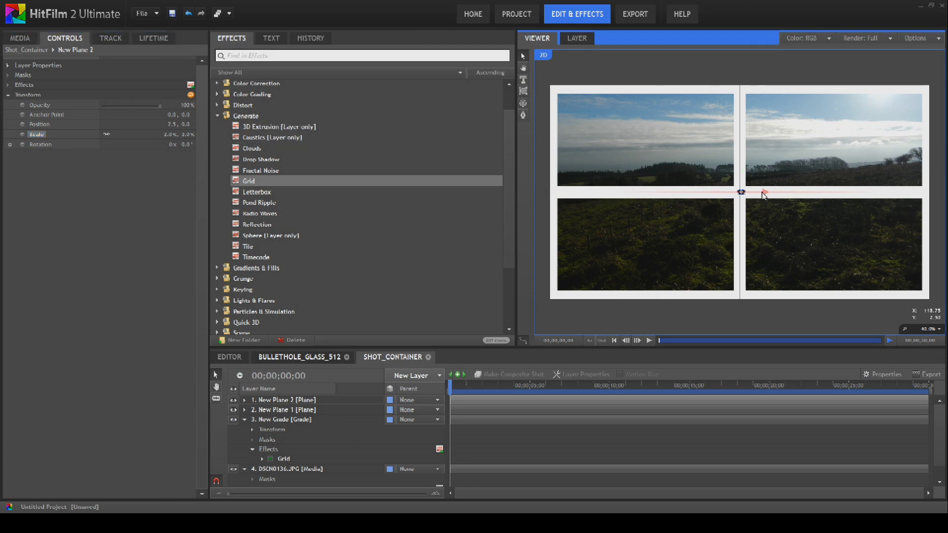
{"action": "left_click", "coordinate": [168, 124]}
{"action": "left_click", "coordinate": [200, 124]}
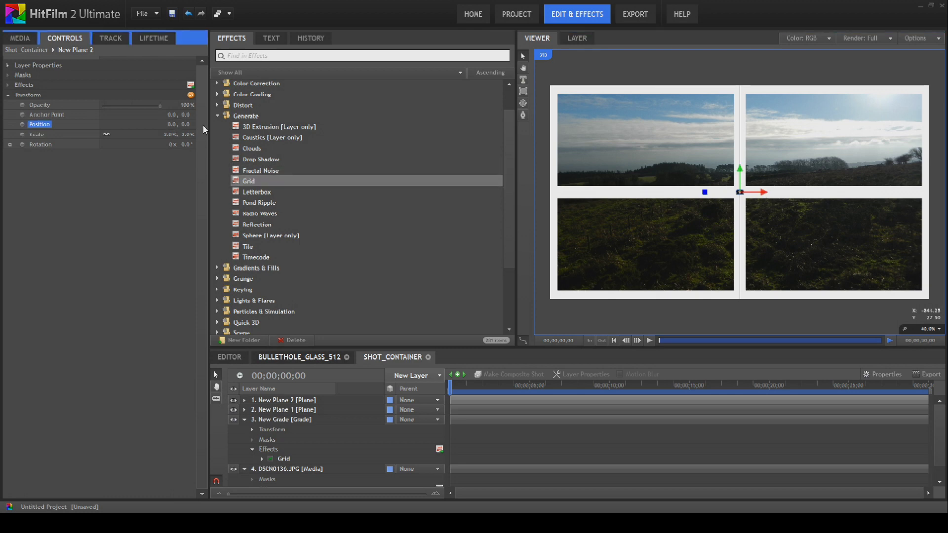
Create a white plane layer, New Plane 3
{"action": "left_click", "coordinate": [439, 376]}
{"action": "left_click", "coordinate": [427, 232]}
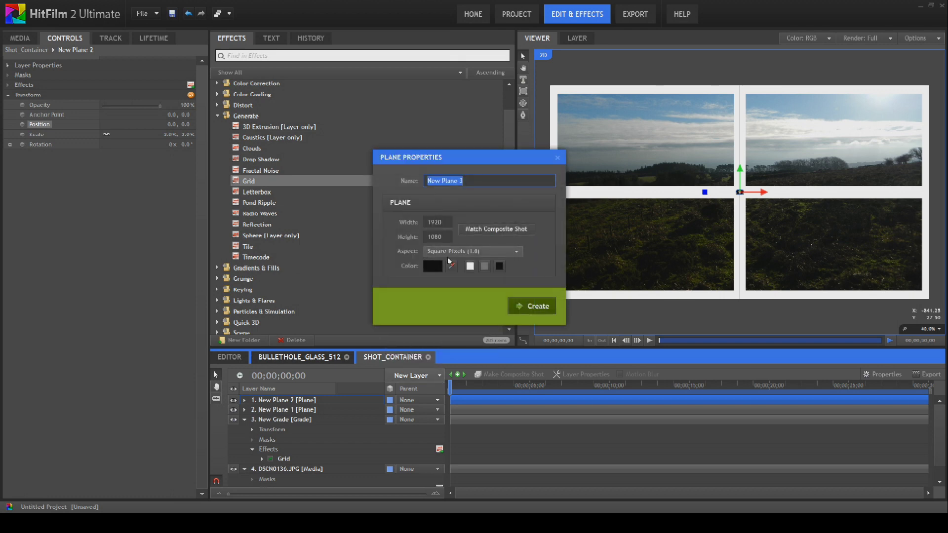
{"action": "left_click", "coordinate": [470, 267]}
{"action": "left_click", "coordinate": [530, 306]}
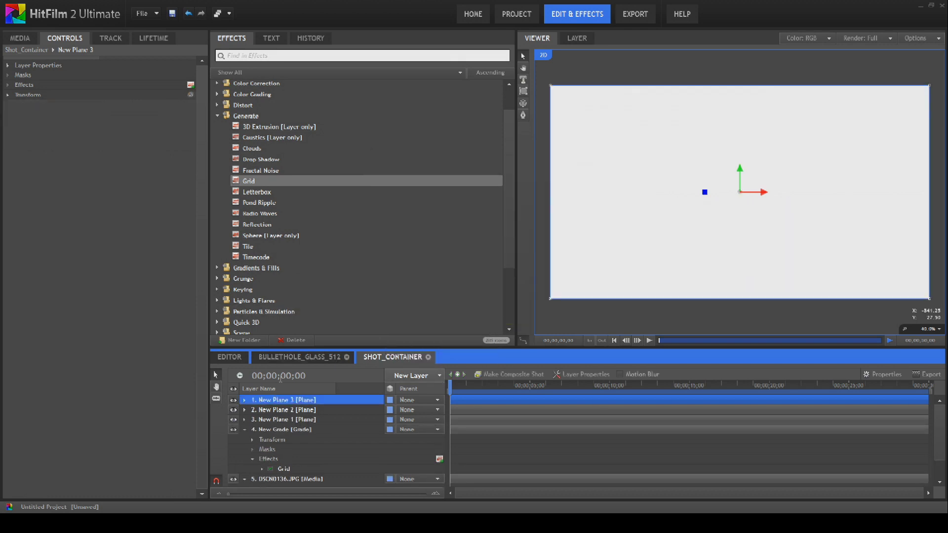
Shrink New Plane 3 to a small scale of roughly 2%
{"action": "left_click", "coordinate": [22, 94]}
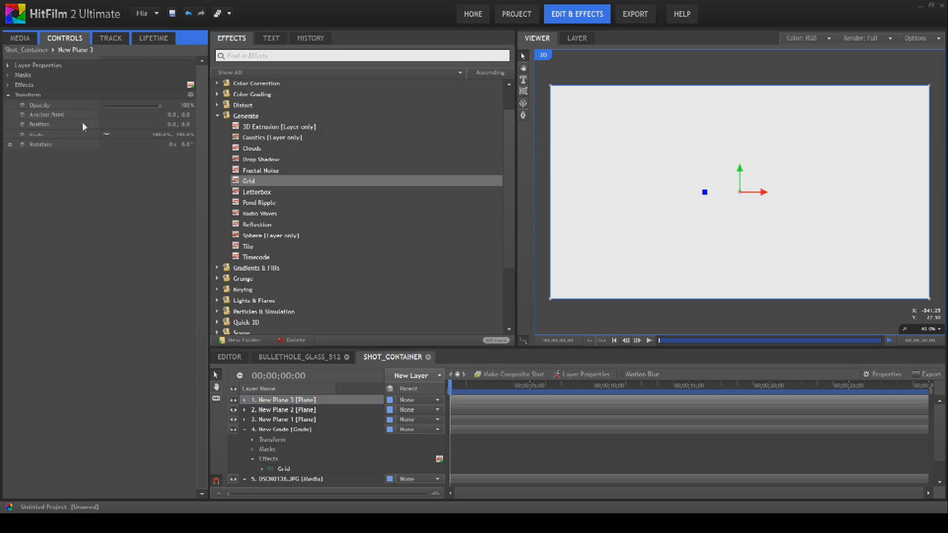
{"action": "left_click", "coordinate": [163, 134]}
{"action": "type", "text": "4"}
{"action": "key", "text": "Return"}
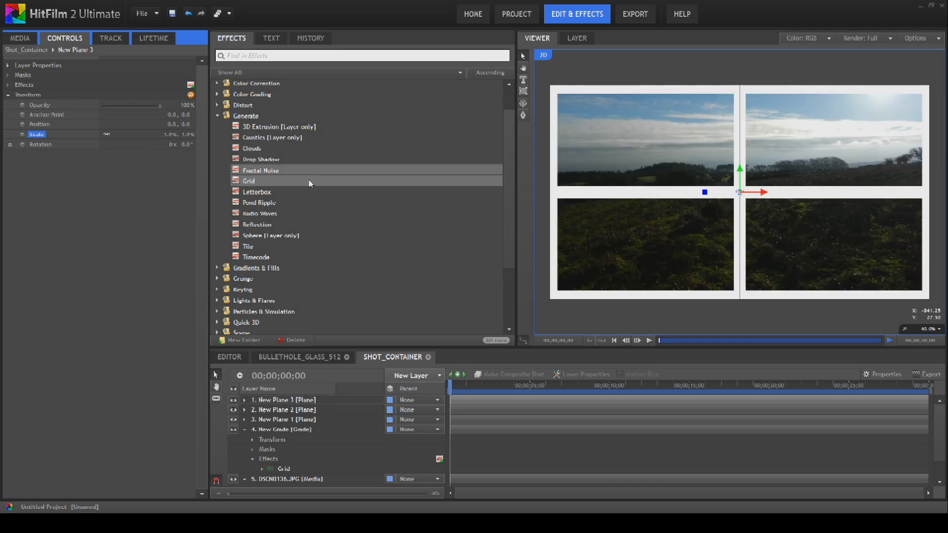
{"action": "left_click", "coordinate": [119, 212]}
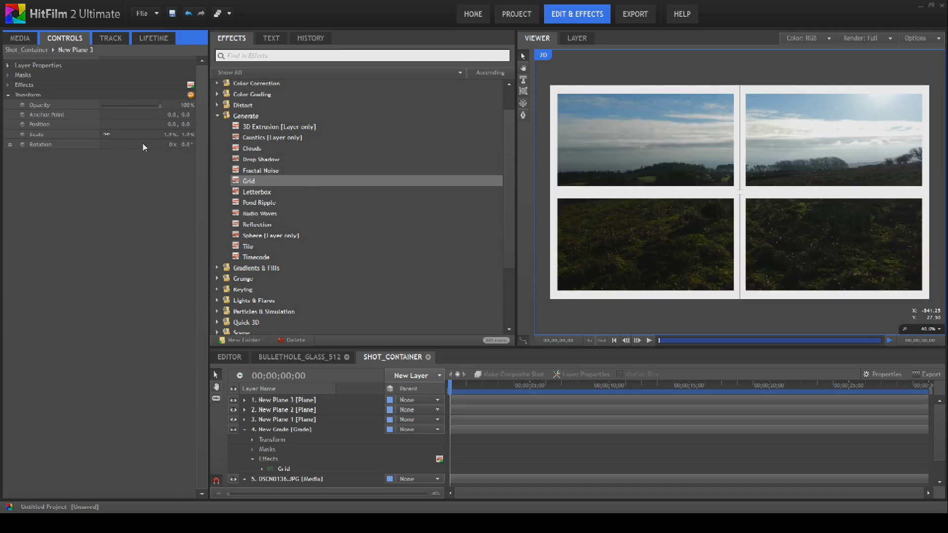
{"action": "left_click", "coordinate": [168, 134]}
{"action": "key", "text": "Return"}
{"action": "left_click", "coordinate": [167, 196]}
Parent New Plane 3 to New Plane 2 and move New Plane 2 to the top-left corner
{"action": "left_click", "coordinate": [409, 400]}
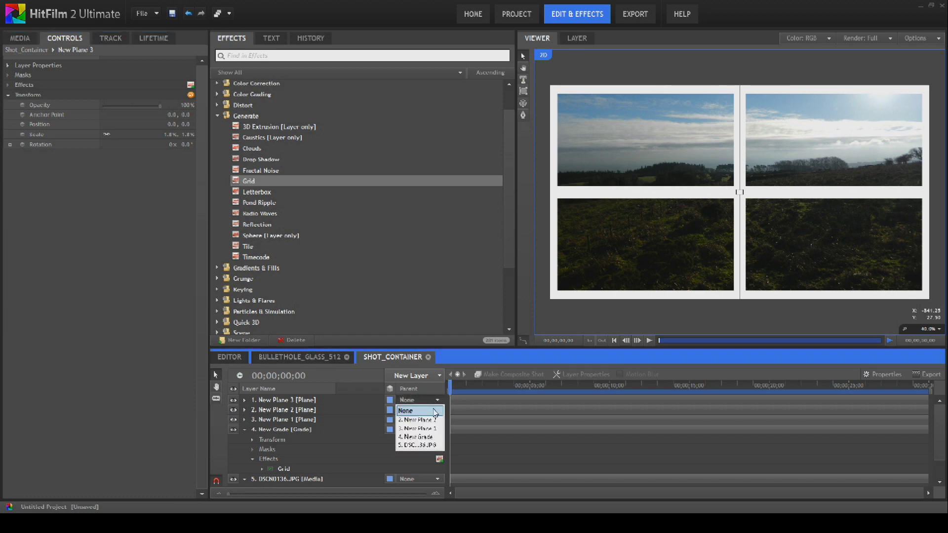
{"action": "left_click", "coordinate": [435, 421]}
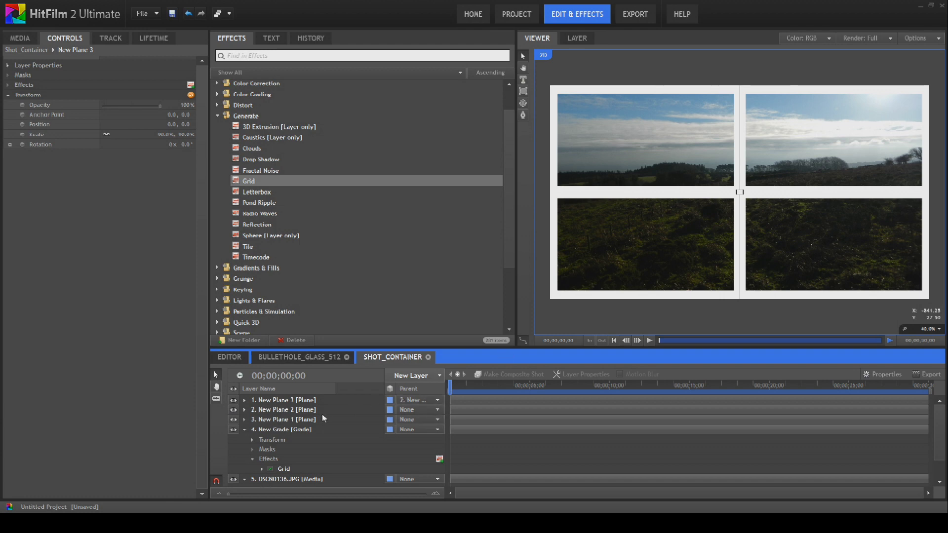
{"action": "left_click", "coordinate": [739, 259]}
{"action": "left_click_drag", "start_coordinate": [763, 193], "coordinate": [555, 85]}
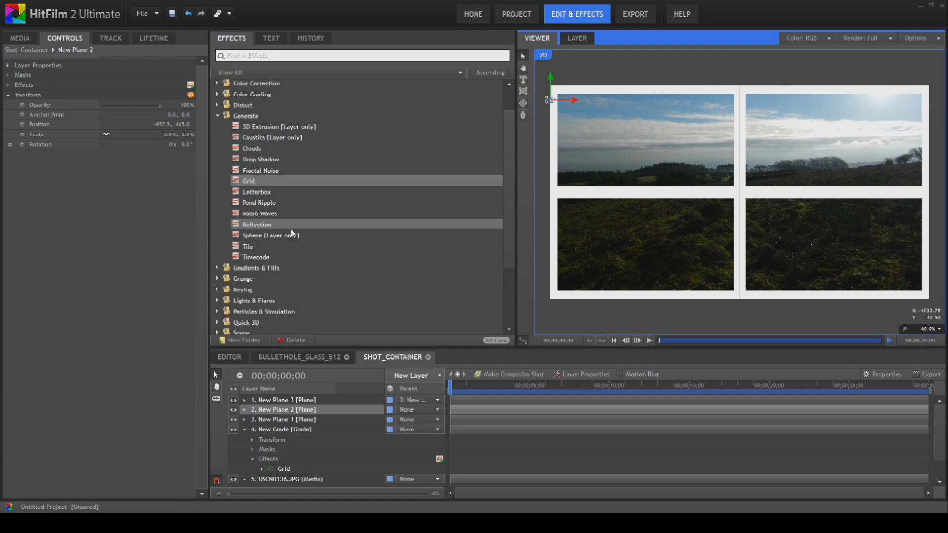
{"action": "left_click", "coordinate": [157, 222]}
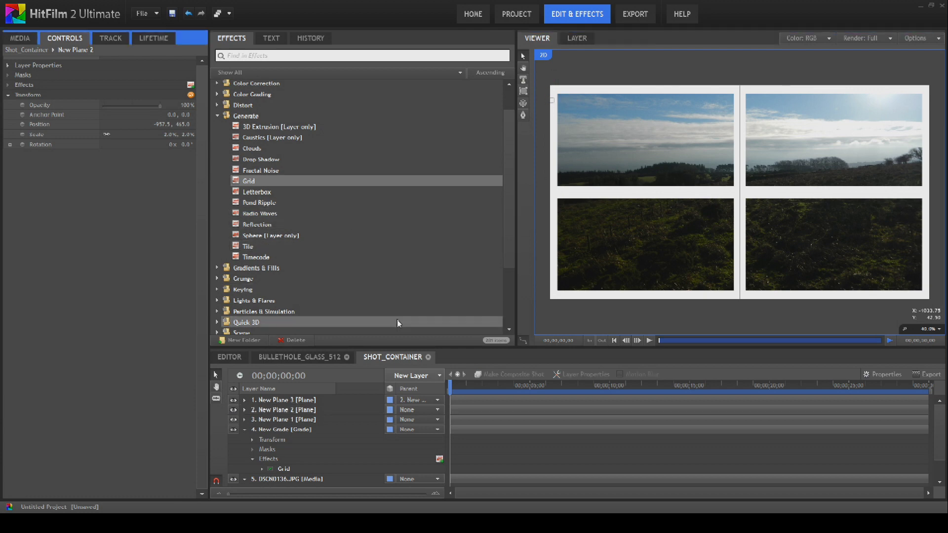
{"action": "left_click", "coordinate": [284, 401]}
Convert New Plane 2 and New Plane 3 into Composite Shot 3
{"action": "left_click", "coordinate": [279, 409], "text": "shift"}
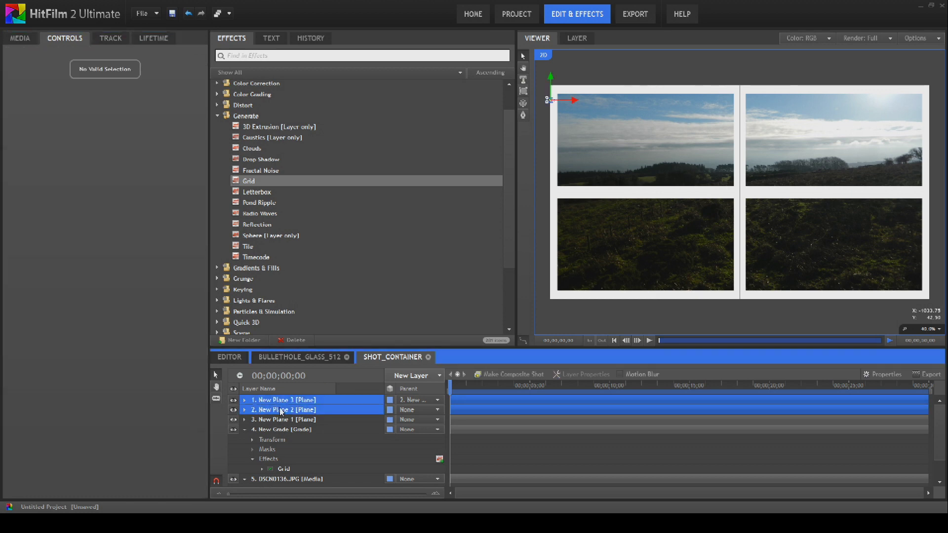
{"action": "right_click", "coordinate": [281, 408]}
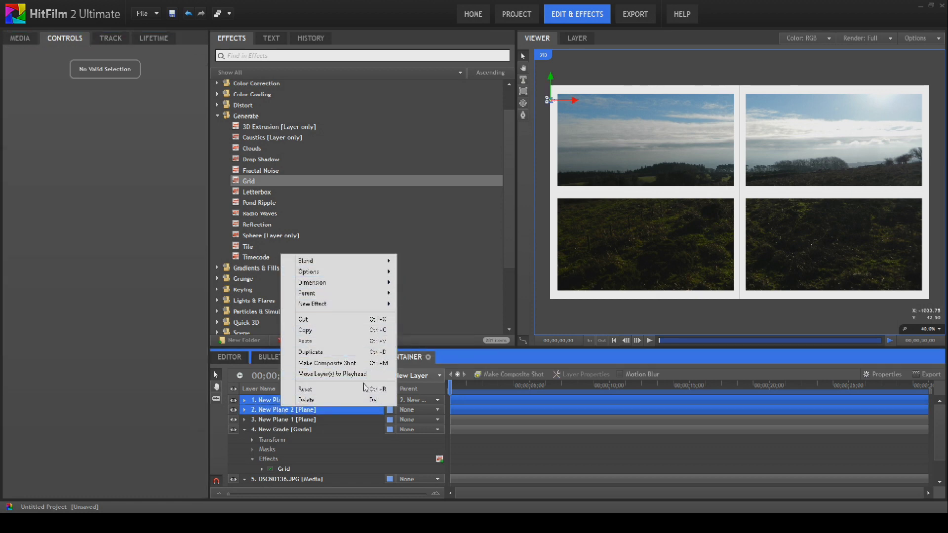
{"action": "left_click", "coordinate": [364, 364]}
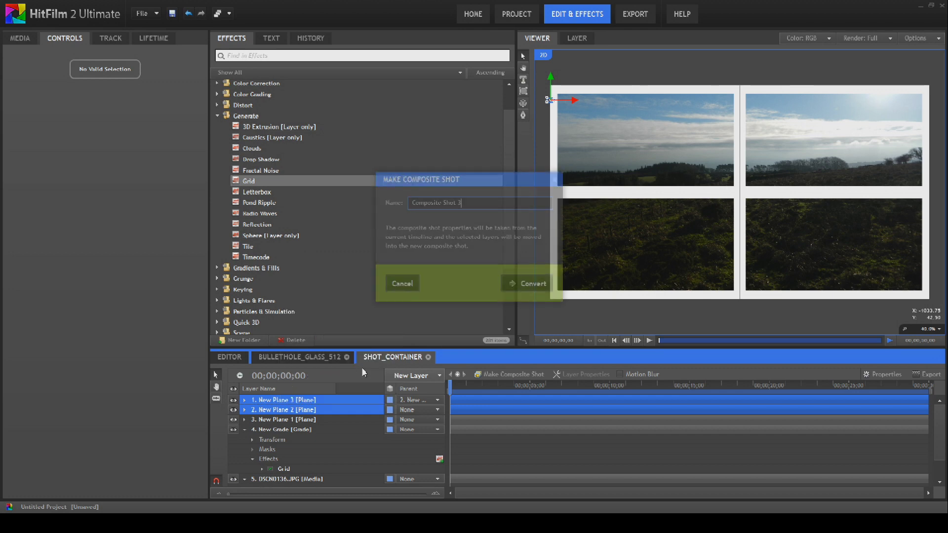
{"action": "left_click", "coordinate": [521, 283]}
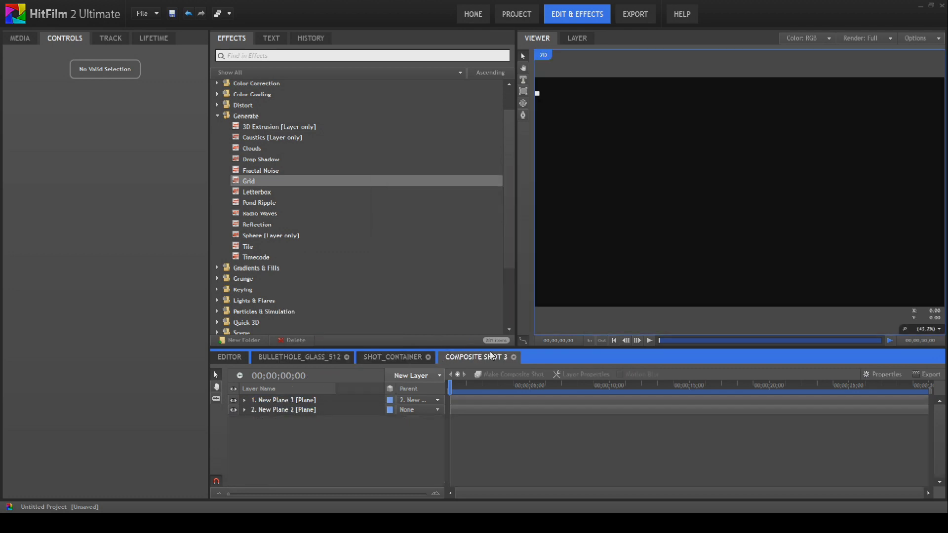
{"action": "left_click", "coordinate": [514, 357]}
Duplicate the composite shot layer and move the copy down to 0.0, -836.4
{"action": "right_click", "coordinate": [317, 401]}
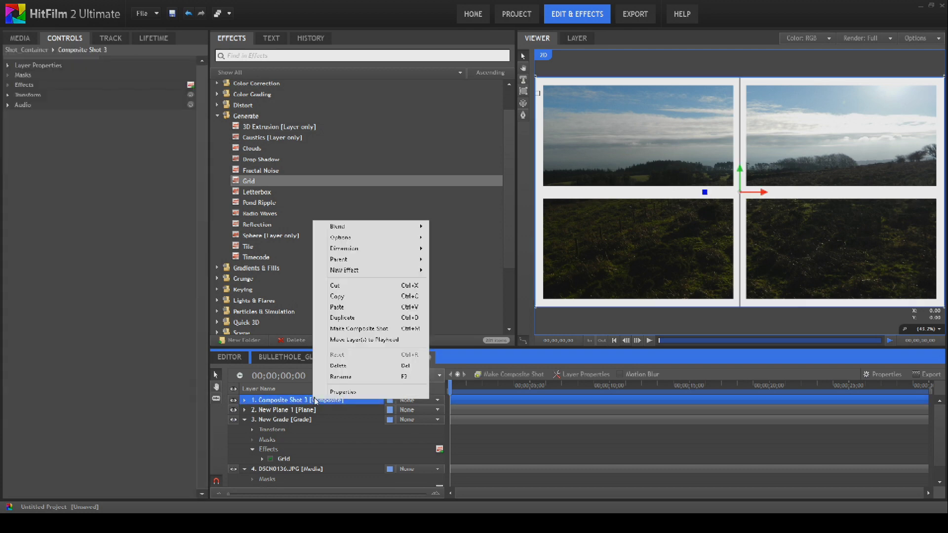
{"action": "left_click", "coordinate": [396, 320]}
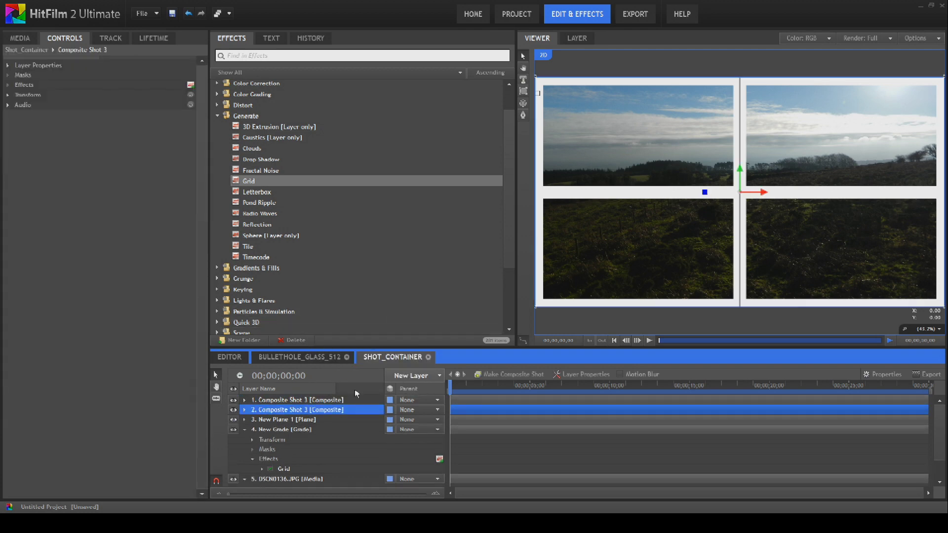
{"action": "left_click", "coordinate": [8, 94]}
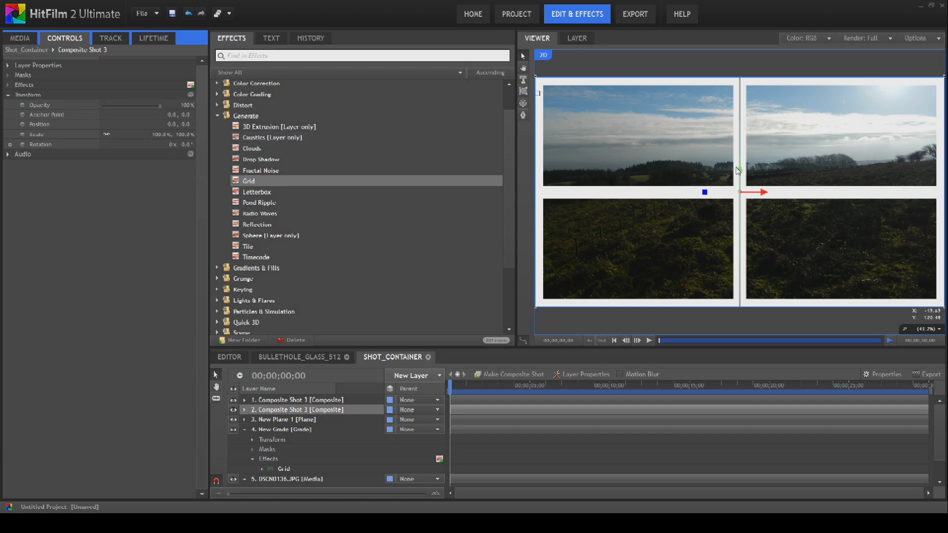
{"action": "left_click_drag", "start_coordinate": [739, 173], "coordinate": [739, 348]}
{"action": "right_click", "coordinate": [274, 415]}
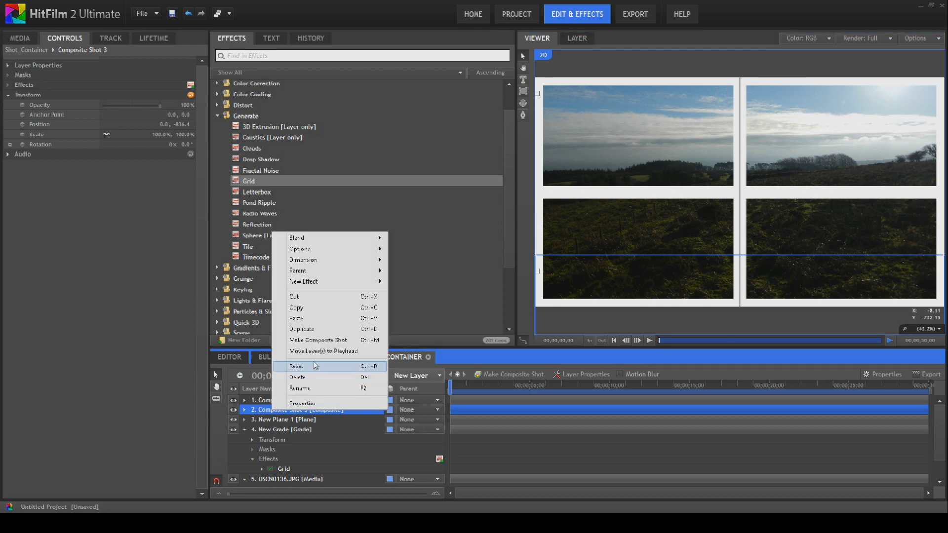
Duplicate Composite Shot 3 again and shift the third copy far right
{"action": "left_click", "coordinate": [316, 328]}
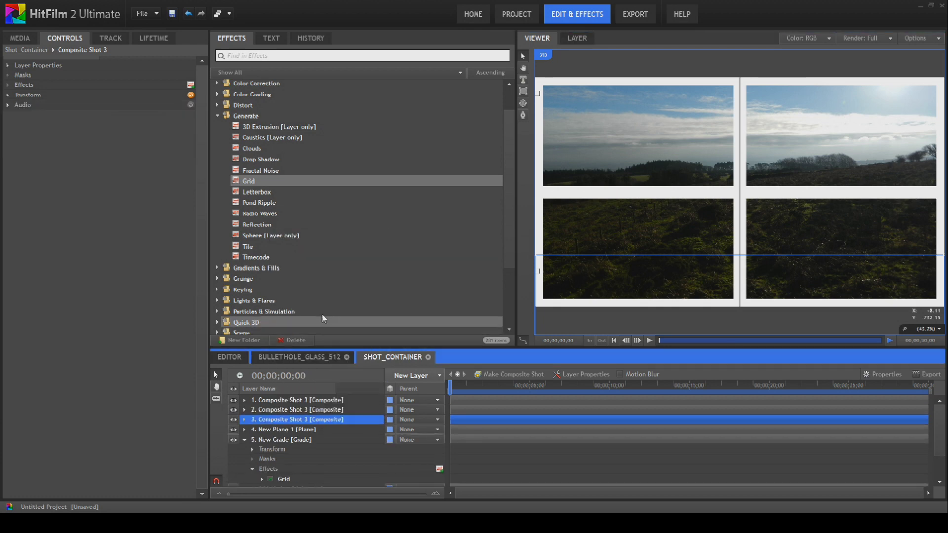
{"action": "left_click", "coordinate": [7, 95]}
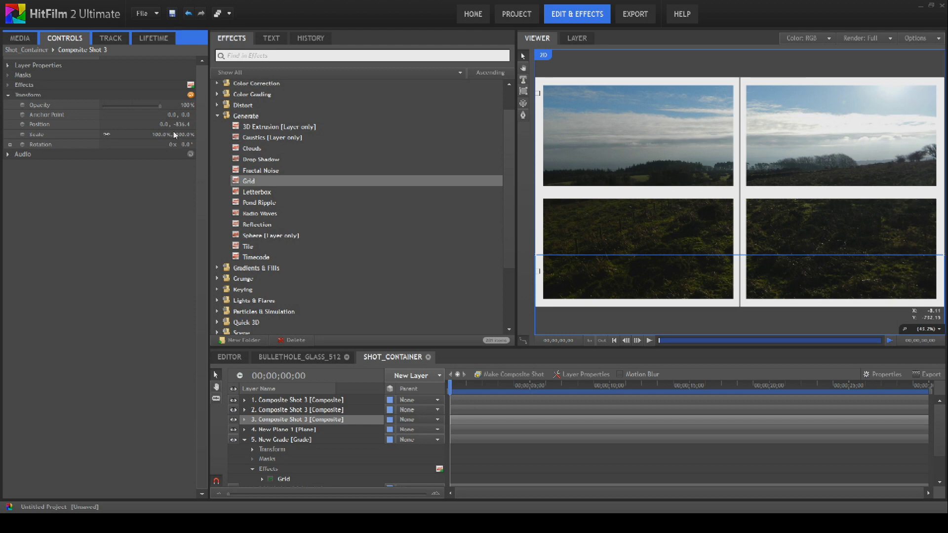
{"action": "left_click_drag", "start_coordinate": [165, 124], "coordinate": [316, 129]}
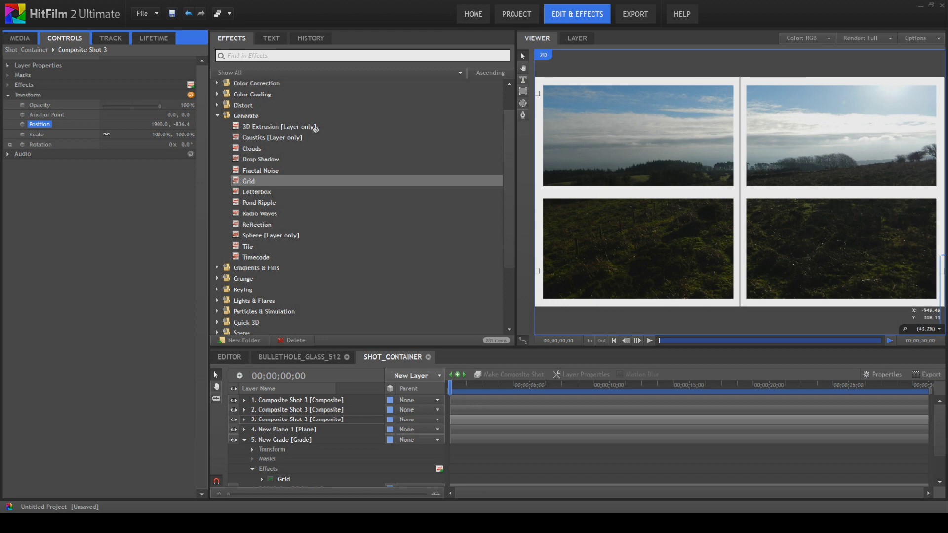
Fine-tune the third copy's position to 1894.0, -836.4, then collapse its properties
{"action": "right_click", "coordinate": [276, 424]}
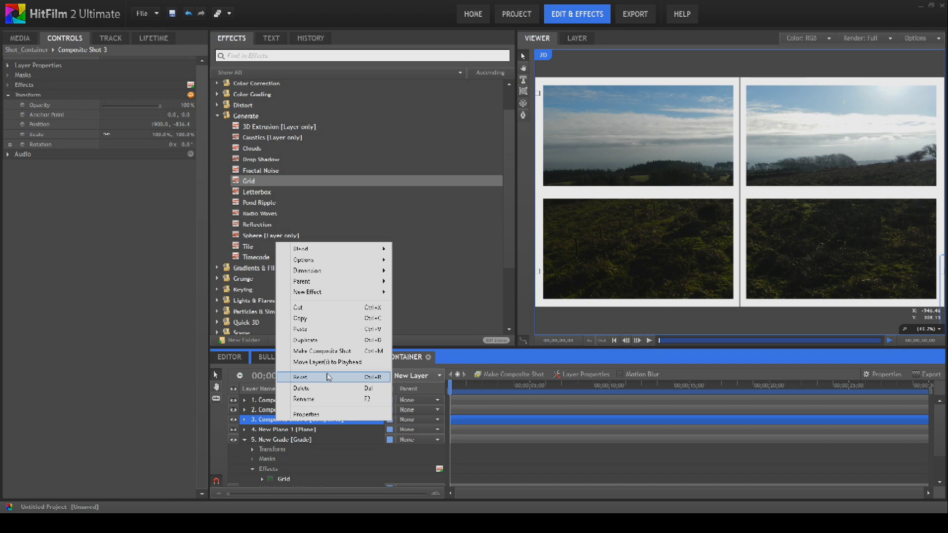
{"action": "left_click", "coordinate": [118, 305]}
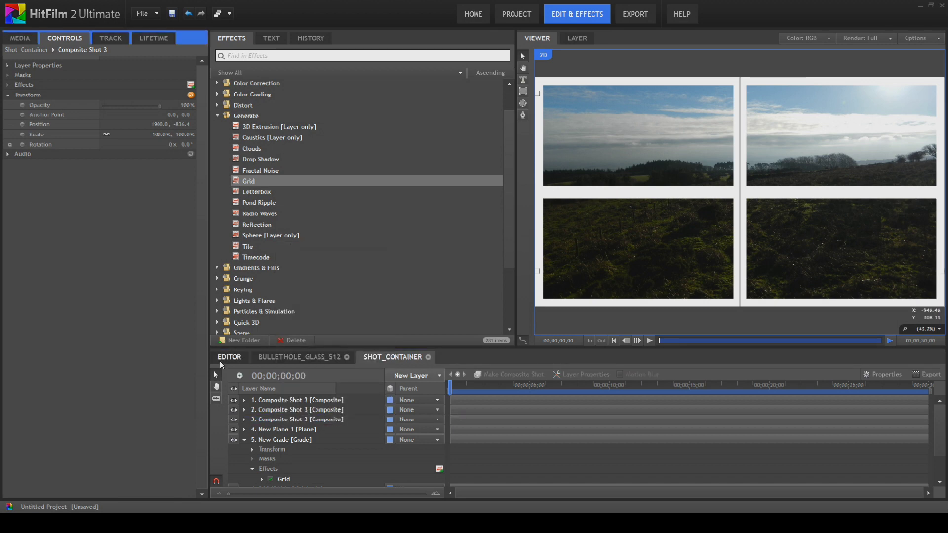
{"action": "left_click", "coordinate": [246, 420]}
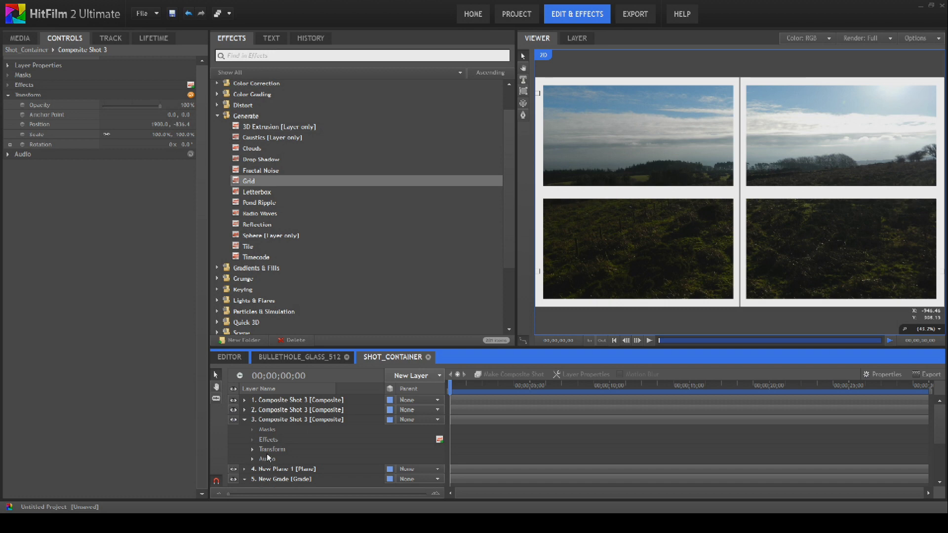
{"action": "left_click", "coordinate": [271, 450]}
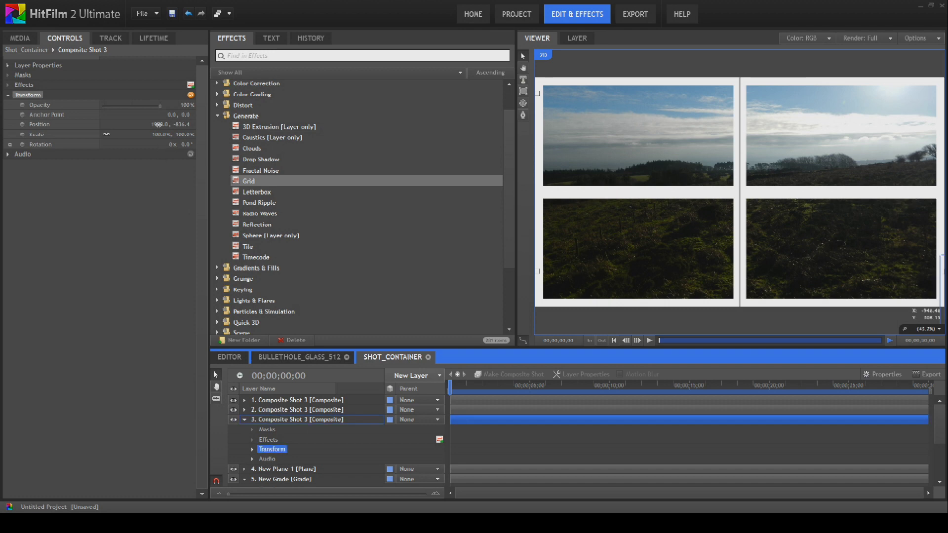
{"action": "left_click_drag", "start_coordinate": [158, 125], "coordinate": [155, 124]}
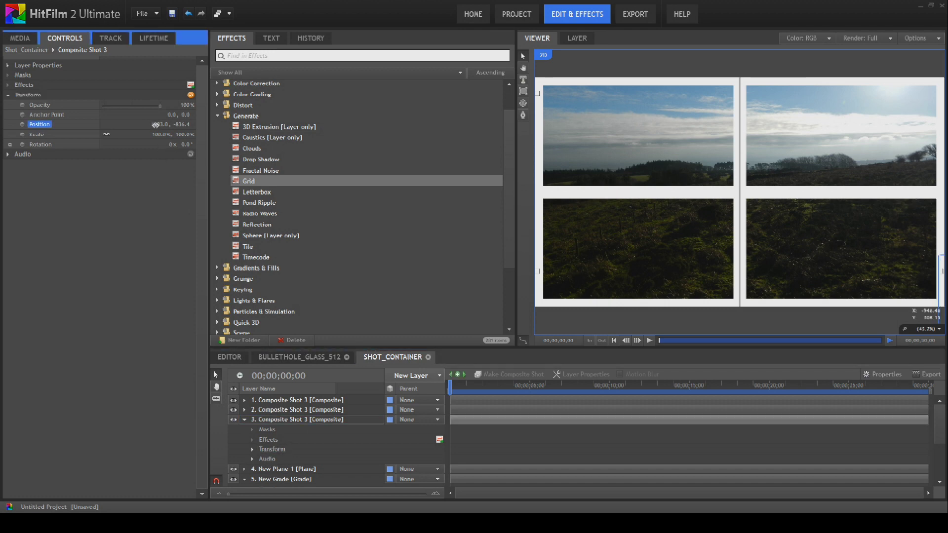
{"action": "left_click", "coordinate": [142, 207]}
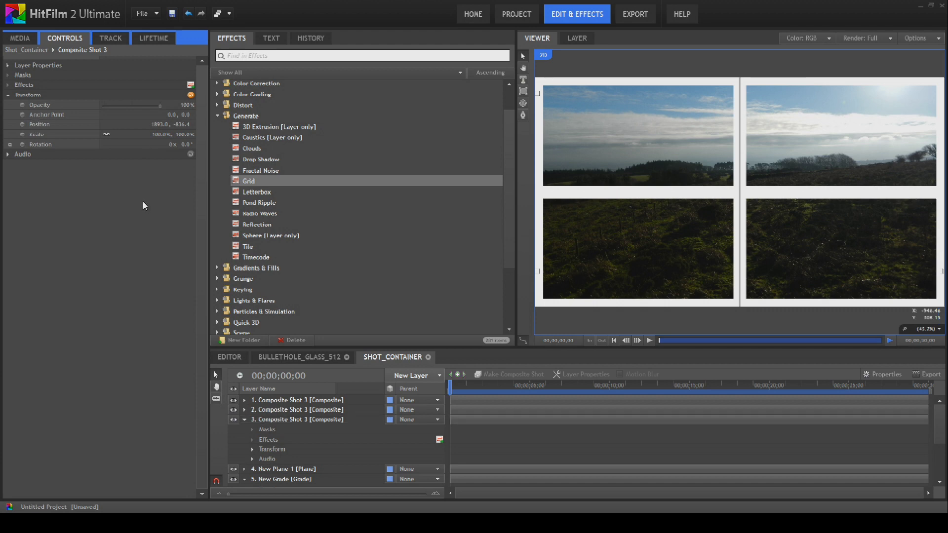
{"action": "mouse_move", "coordinate": [156, 125]}
{"action": "left_mouse_down"}
{"action": "mouse_move", "coordinate": [147, 125]}
{"action": "mouse_move", "coordinate": [157, 125]}
{"action": "left_mouse_up"}
{"action": "left_click", "coordinate": [91, 213]}
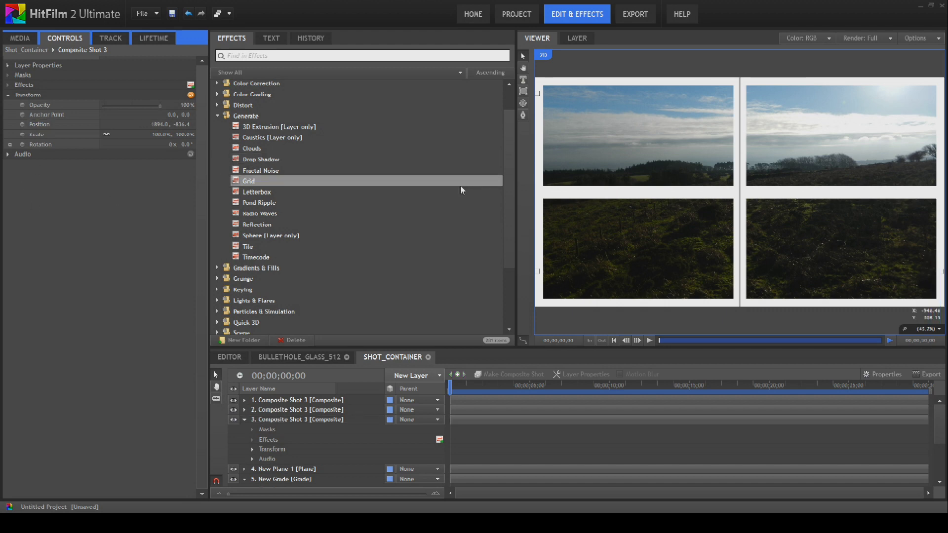
{"action": "left_click", "coordinate": [14, 97]}
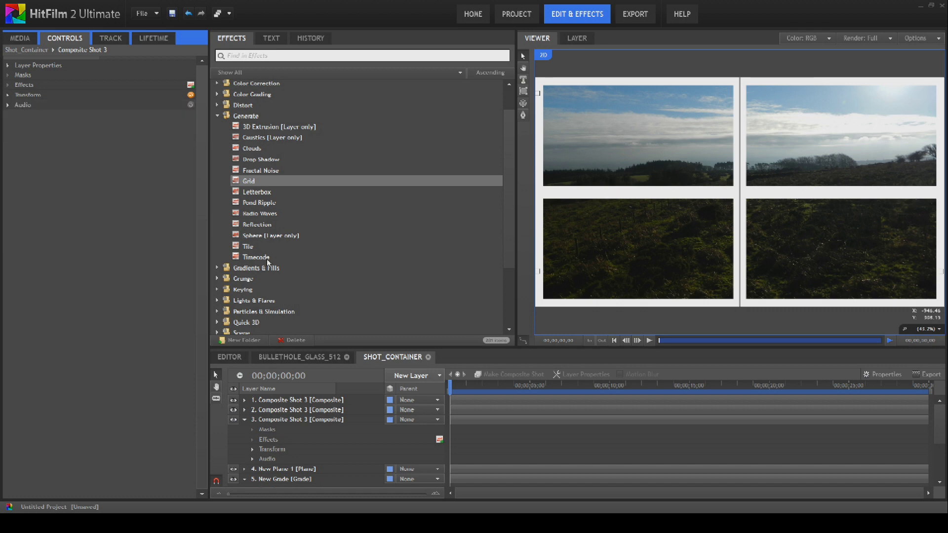
{"action": "left_click", "coordinate": [244, 420]}
Add Bullethole_Glass_512 as the top layer and move it onto the upper-left pane
{"action": "left_click", "coordinate": [24, 43]}
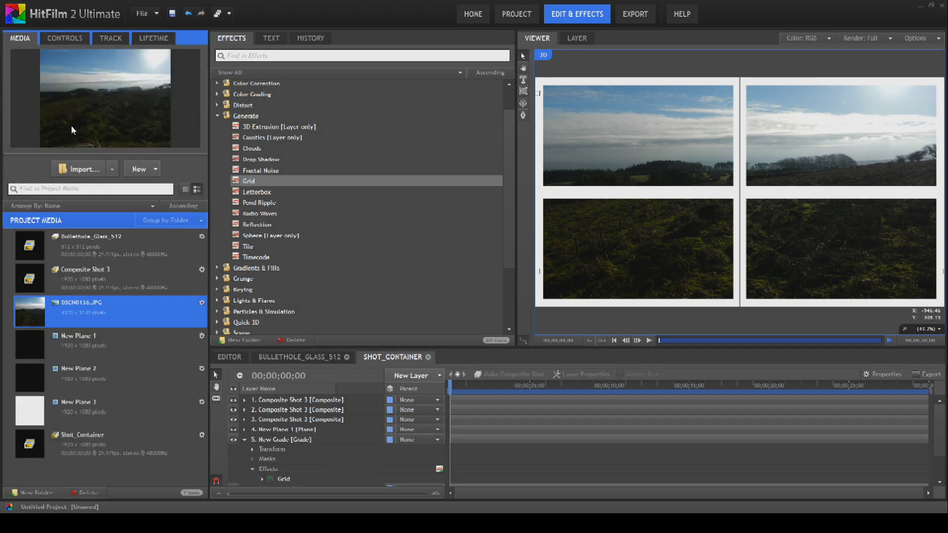
{"action": "left_click_drag", "start_coordinate": [37, 247], "coordinate": [301, 398]}
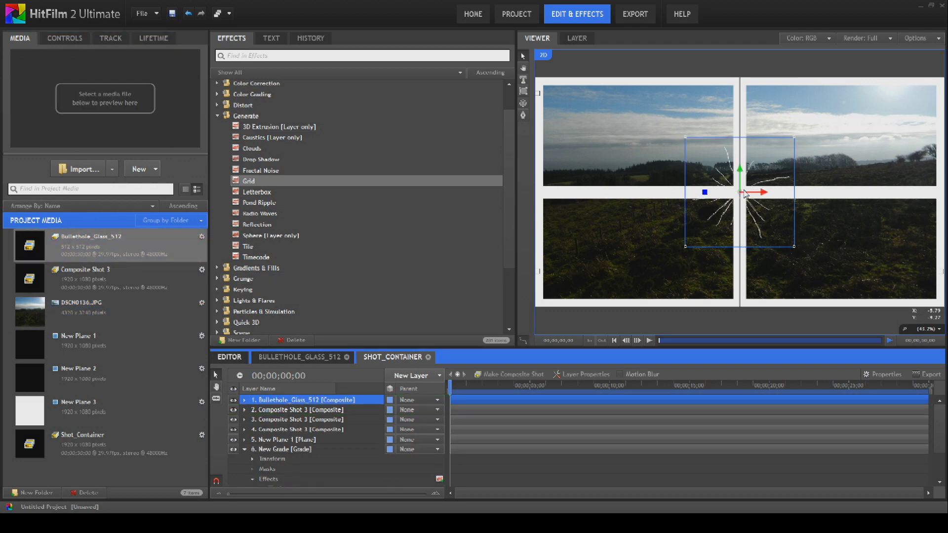
{"action": "left_click", "coordinate": [725, 196]}
{"action": "left_click_drag", "start_coordinate": [725, 196], "coordinate": [594, 113]}
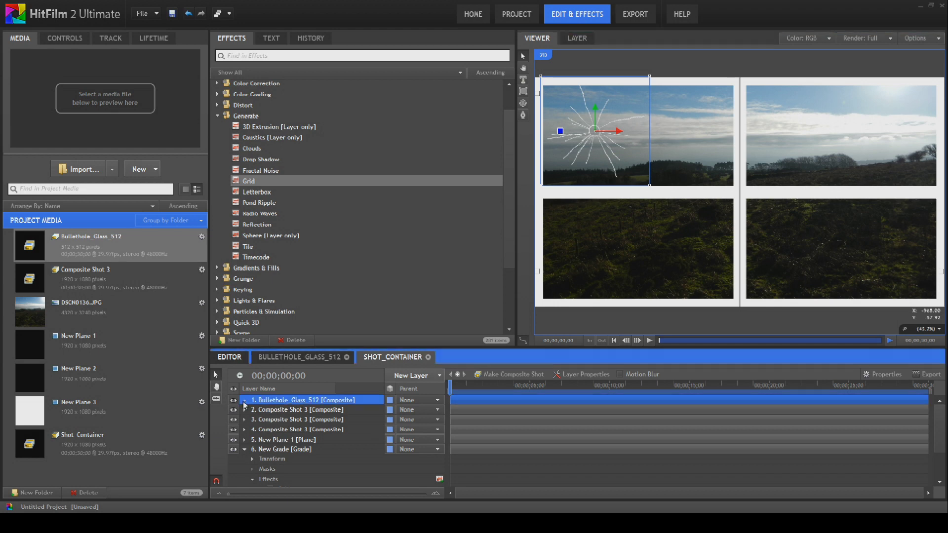
Scale the crack to 29% and place it at -804.0, 457.8
{"action": "double_click", "coordinate": [276, 404]}
{"action": "left_click", "coordinate": [272, 429]}
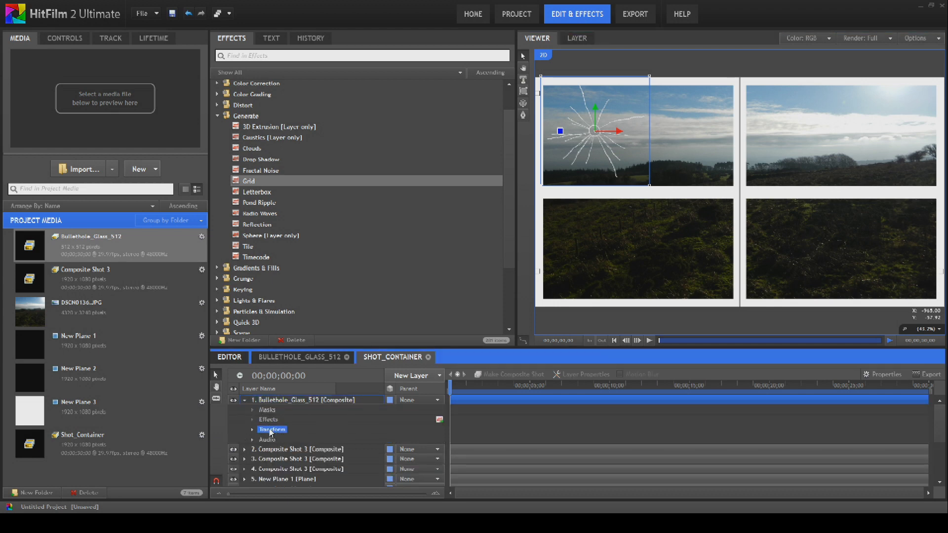
{"action": "left_click", "coordinate": [271, 431]}
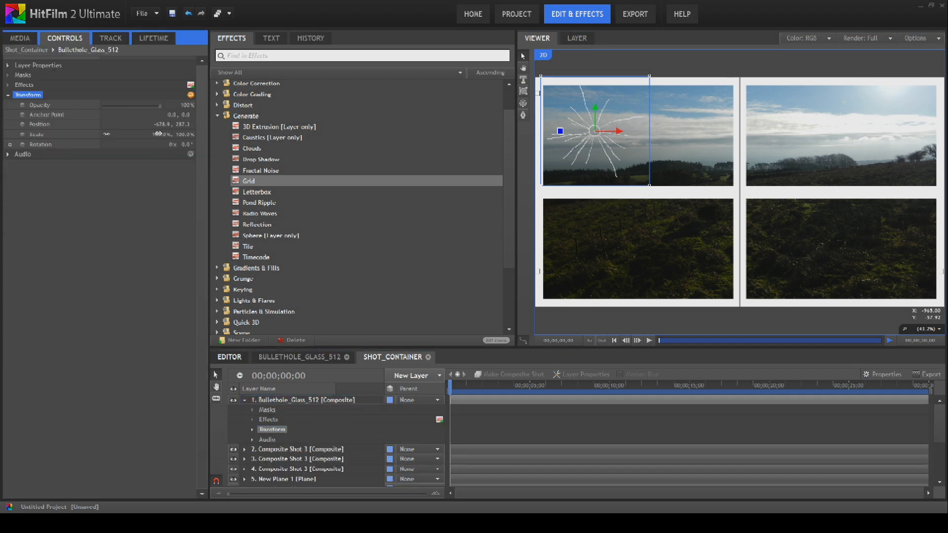
{"action": "left_click_drag", "start_coordinate": [158, 133], "coordinate": [125, 137]}
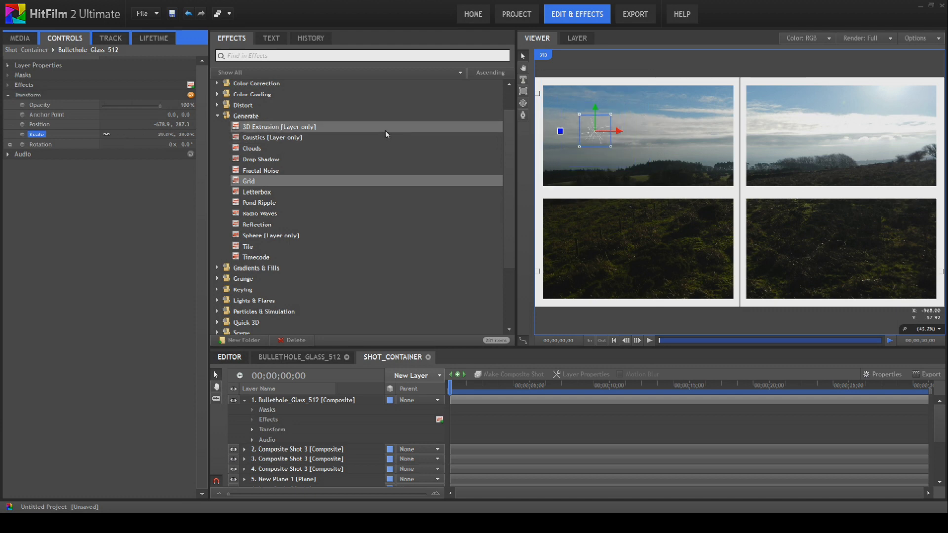
{"action": "mouse_move", "coordinate": [595, 106]}
{"action": "left_mouse_down"}
{"action": "mouse_move", "coordinate": [595, 84]}
{"action": "mouse_move", "coordinate": [618, 105]}
{"action": "mouse_move", "coordinate": [591, 105]}
{"action": "left_mouse_up"}
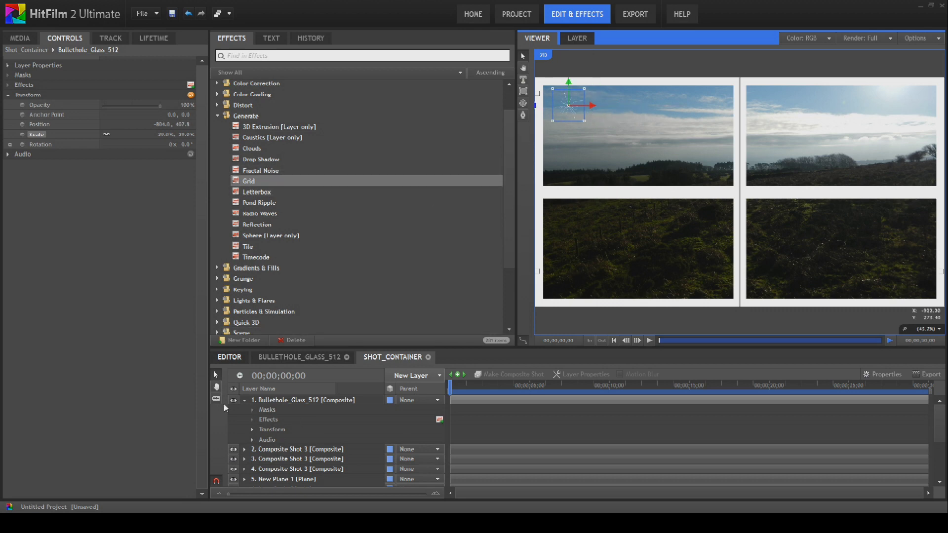
Duplicate the bullet-hole crack and move the copy lower in the pane
{"action": "left_click", "coordinate": [244, 400]}
{"action": "right_click", "coordinate": [289, 400]}
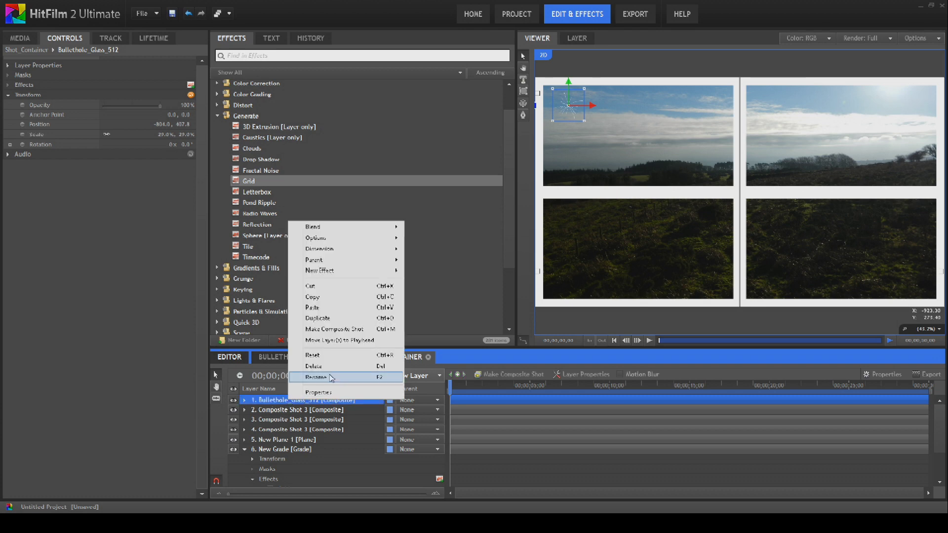
{"action": "left_click", "coordinate": [337, 321]}
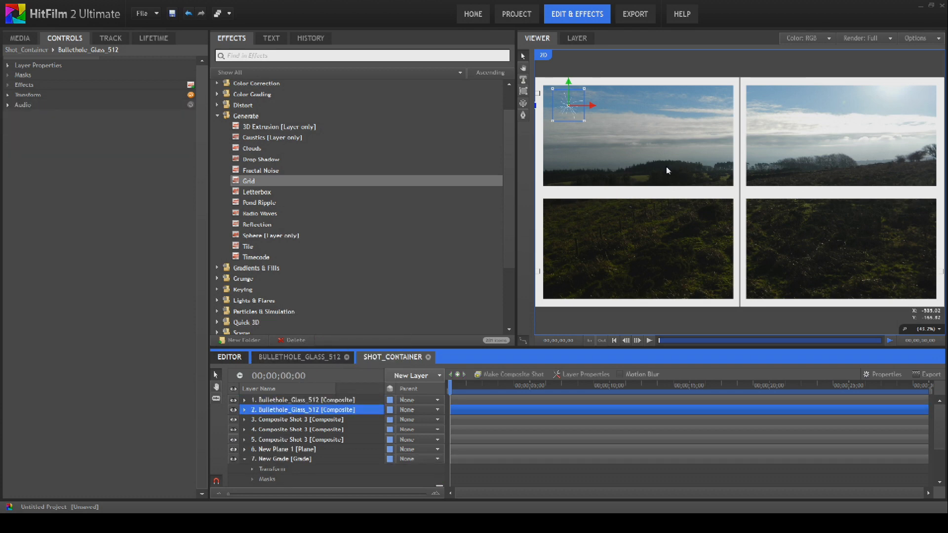
{"action": "left_click_drag", "start_coordinate": [568, 81], "coordinate": [620, 131]}
Add a third crack further down the pane and start the second crack 4 frames later
{"action": "right_click", "coordinate": [301, 420]}
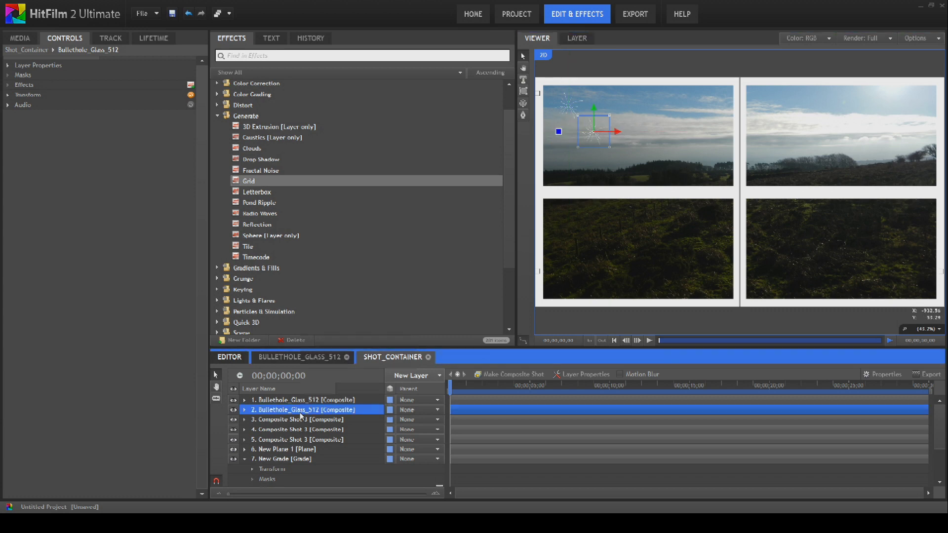
{"action": "left_click", "coordinate": [403, 326]}
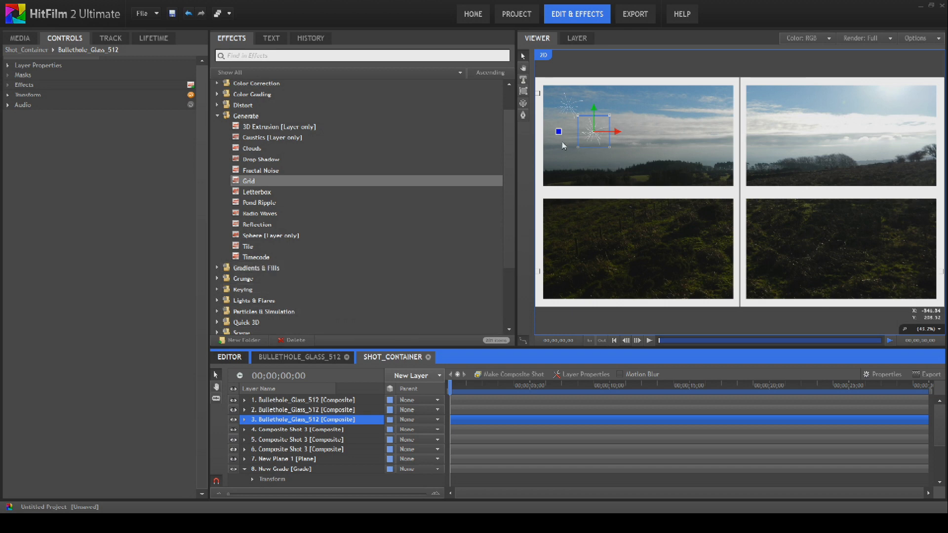
{"action": "left_click_drag", "start_coordinate": [593, 109], "coordinate": [645, 164]}
{"action": "scroll", "coordinate": [476, 433], "scroll_direction": "up", "scroll_amount": 3}
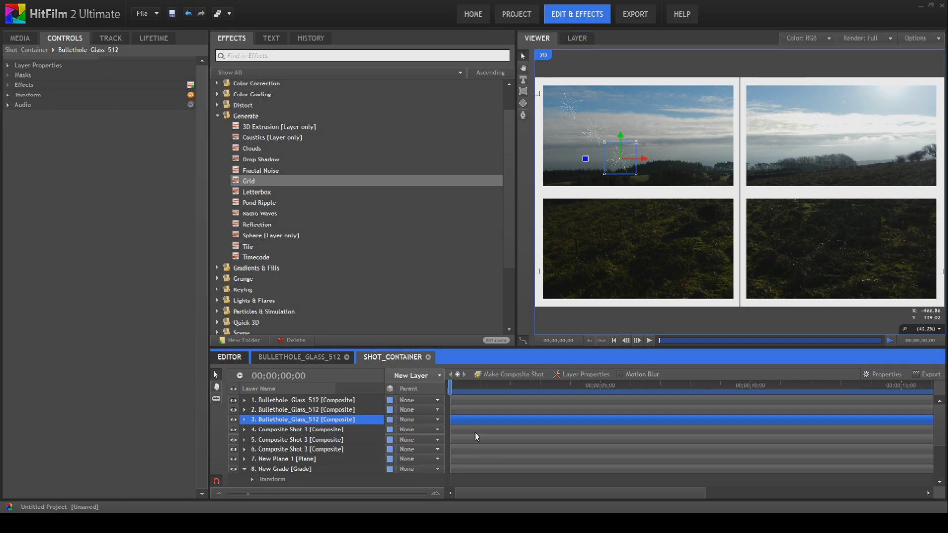
{"action": "left_click_drag", "start_coordinate": [467, 412], "coordinate": [492, 425]}
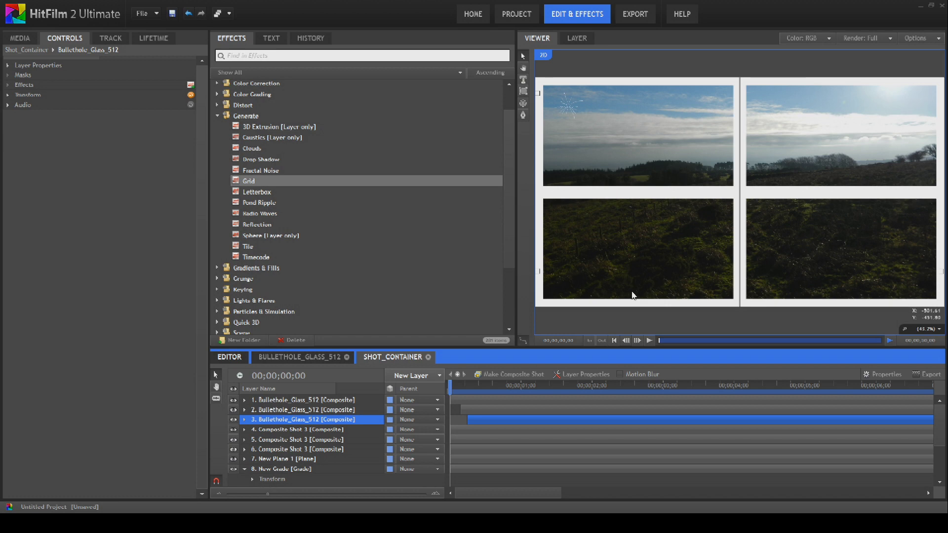
Select all three crack layers and shift them slightly later on the timeline
{"action": "left_click", "coordinate": [295, 403], "text": "shift"}
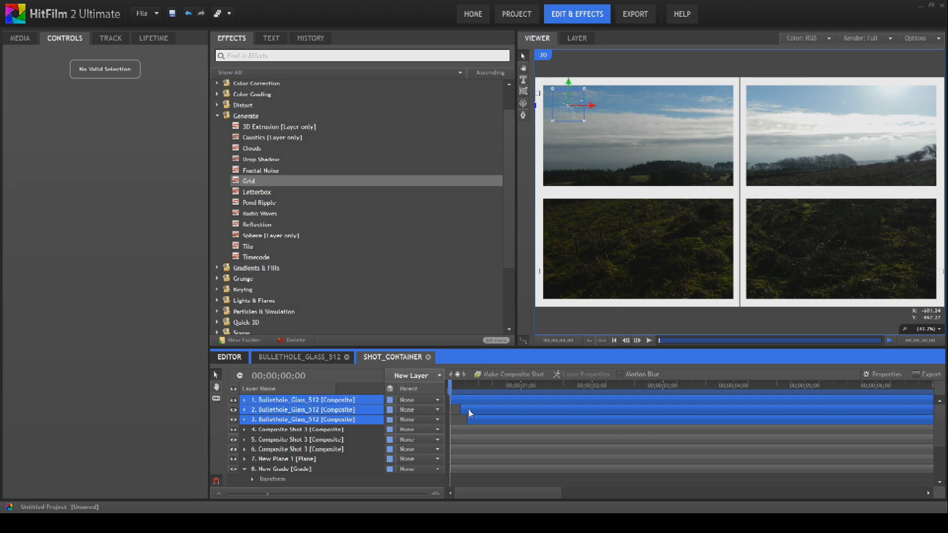
{"action": "left_click_drag", "start_coordinate": [470, 413], "coordinate": [480, 415]}
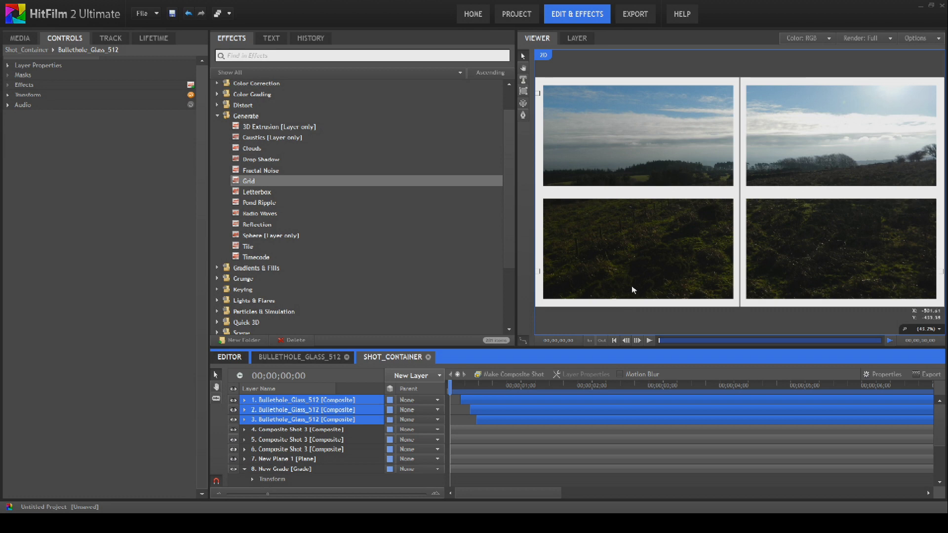
{"action": "left_click", "coordinate": [599, 323]}
Play the shot from the start to preview the staggered cracks, stopping at frame 26
{"action": "left_click", "coordinate": [649, 341]}
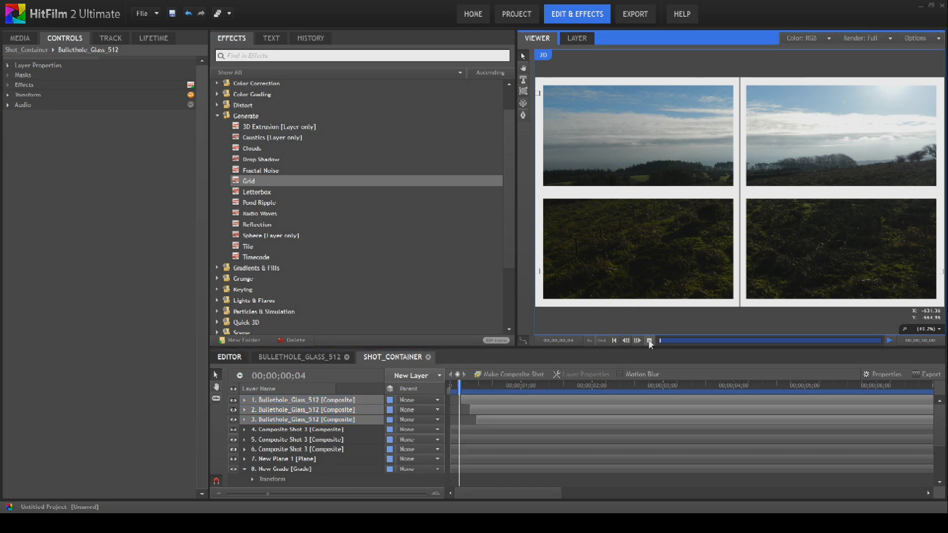
{"action": "key", "text": "space"}
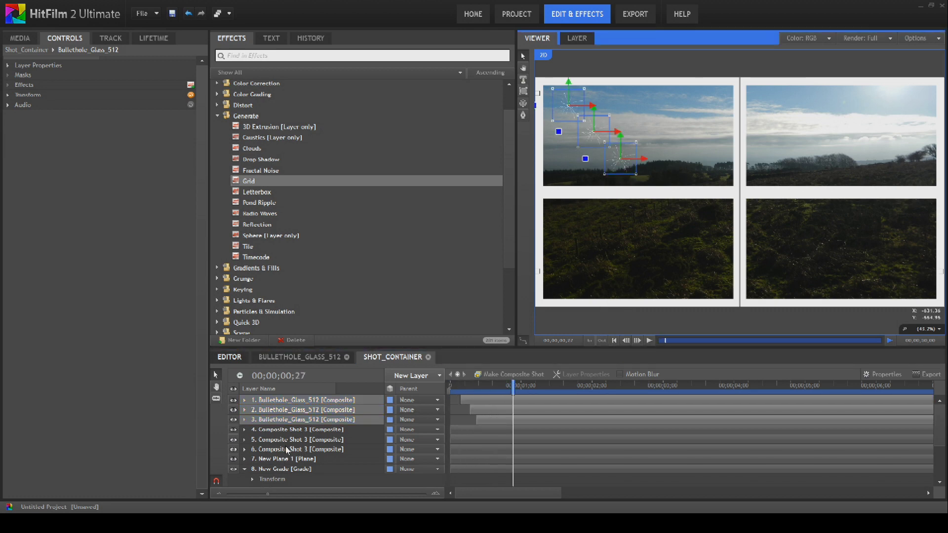
{"action": "left_click", "coordinate": [287, 450]}
{"action": "left_click", "coordinate": [614, 341]}
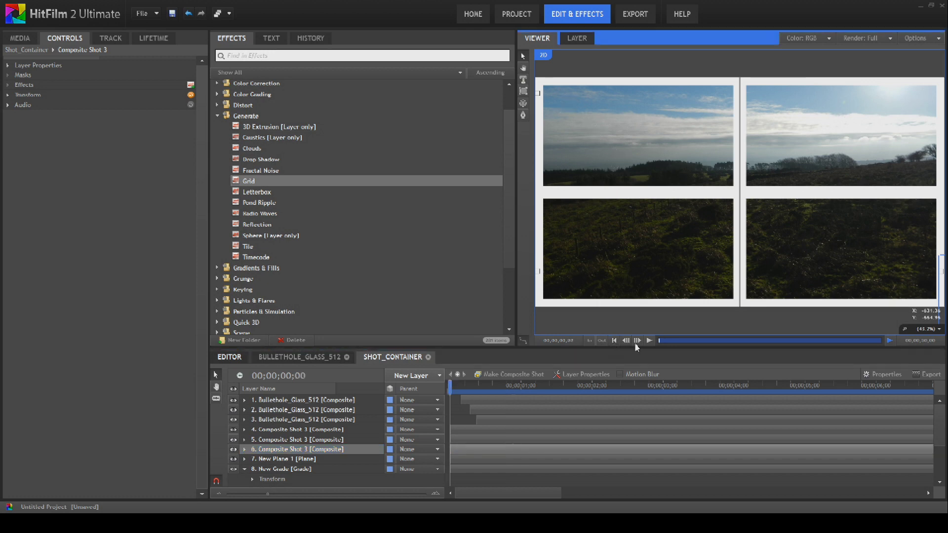
{"action": "left_click", "coordinate": [650, 341]}
{"action": "left_click", "coordinate": [650, 341]}
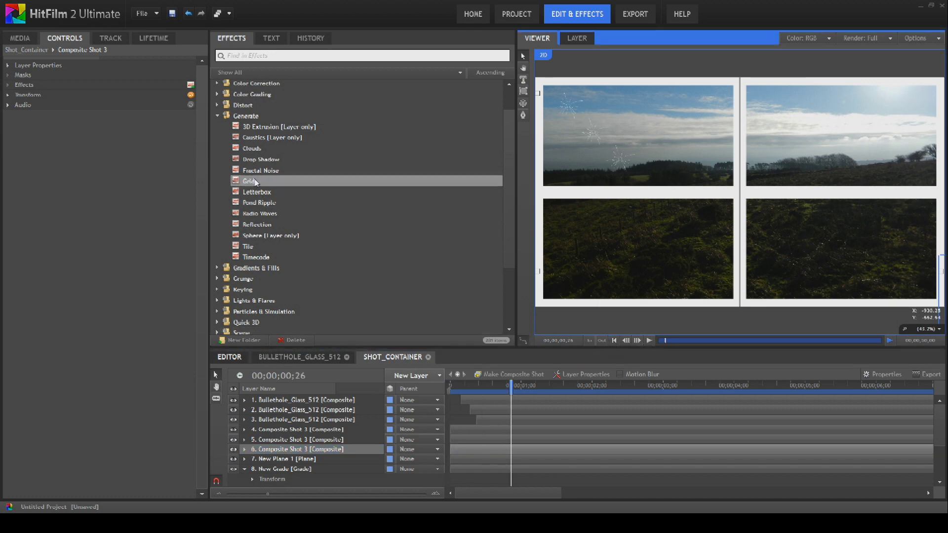
{"action": "left_click", "coordinate": [20, 38]}
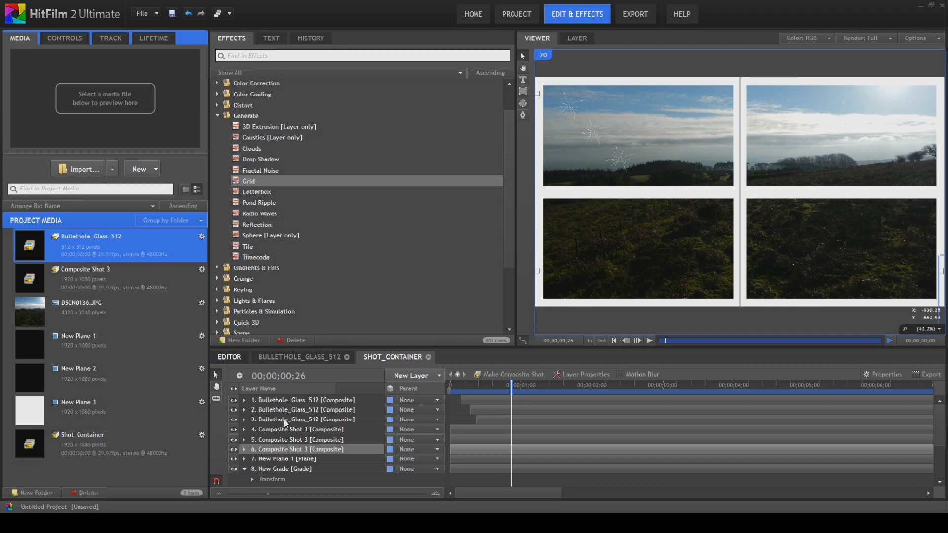
In the Bullethole_Glass_512 composition, set the Lightning & Electricity Seed to 3
{"action": "left_click", "coordinate": [299, 357]}
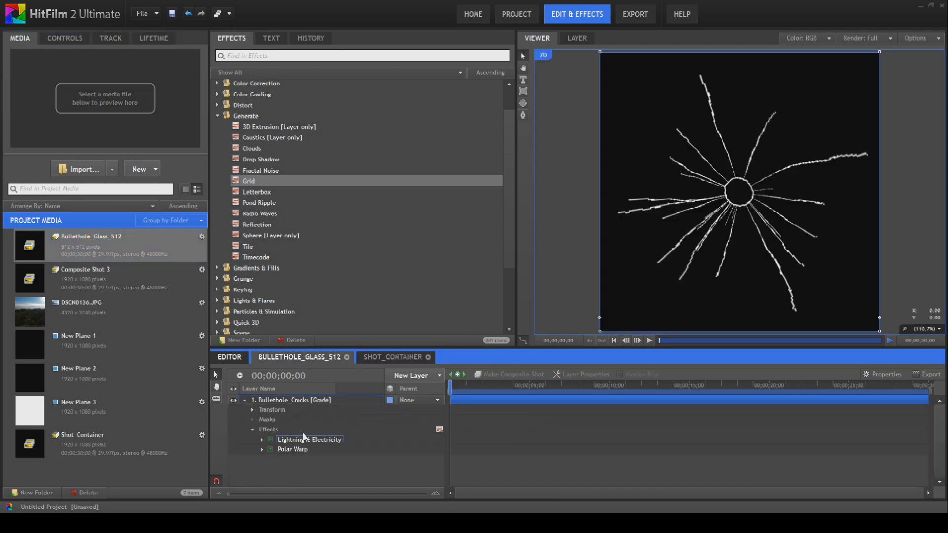
{"action": "left_click", "coordinate": [303, 441]}
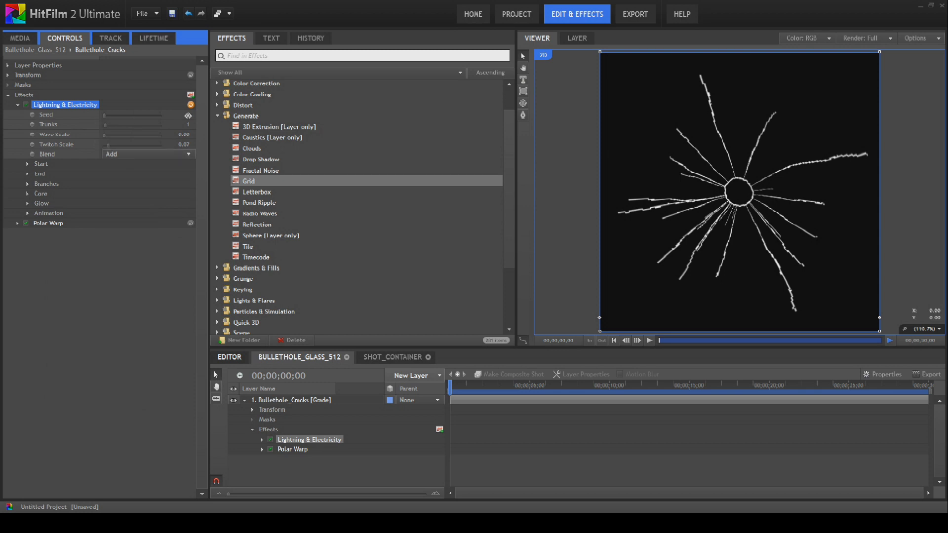
{"action": "left_click", "coordinate": [188, 116]}
{"action": "type", "text": "3"}
{"action": "key", "text": "Return"}
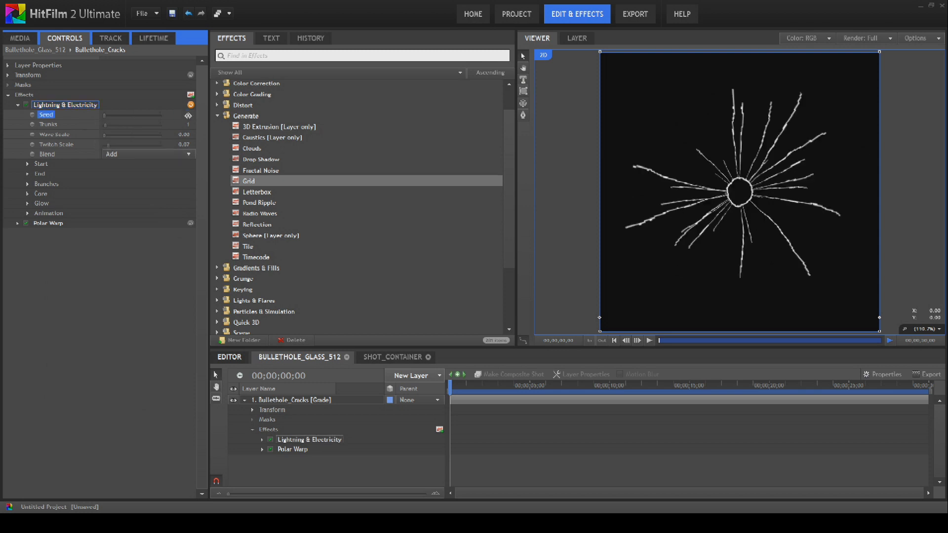
{"action": "left_click", "coordinate": [396, 358]}
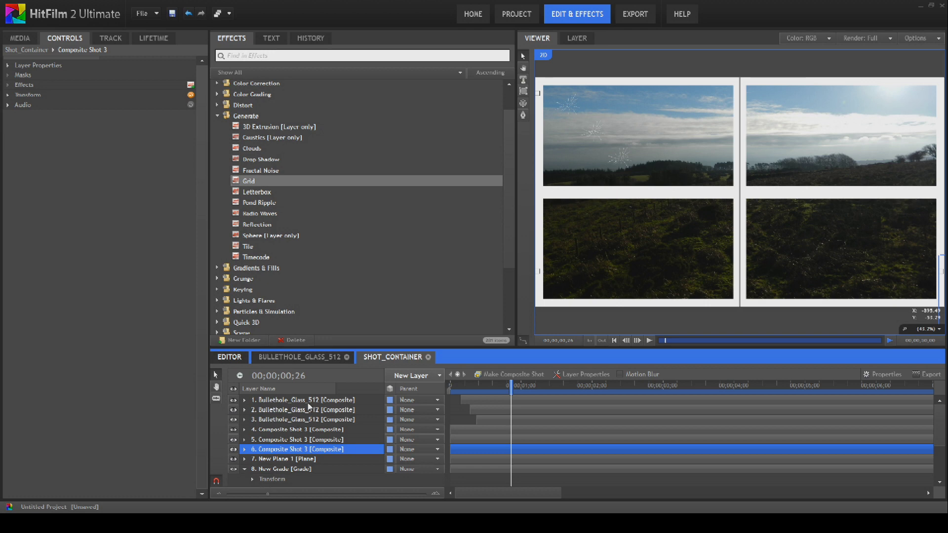
{"action": "left_click", "coordinate": [20, 38]}
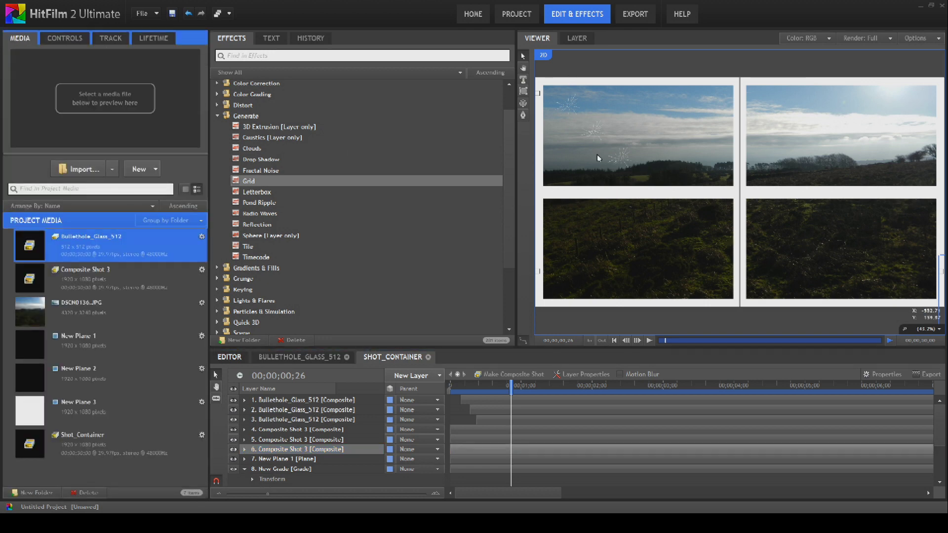
{"action": "scroll", "coordinate": [587, 141], "scroll_direction": "up", "scroll_amount": 3}
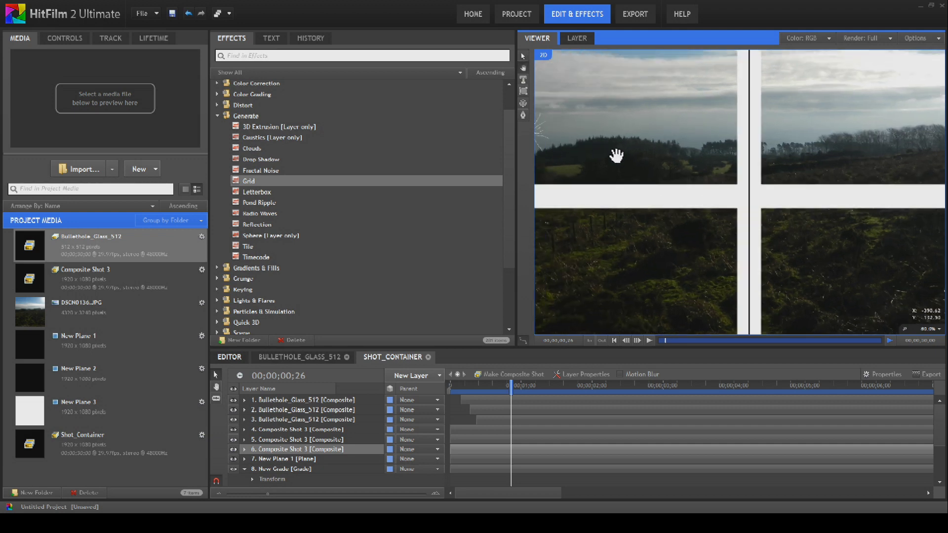
{"action": "left_click_drag", "start_coordinate": [617, 156], "coordinate": [745, 229]}
{"action": "scroll", "coordinate": [615, 191], "scroll_direction": "up", "scroll_amount": 1}
{"action": "left_click_drag", "start_coordinate": [615, 191], "coordinate": [766, 260]}
{"action": "scroll", "coordinate": [702, 221], "scroll_direction": "up", "scroll_amount": 1}
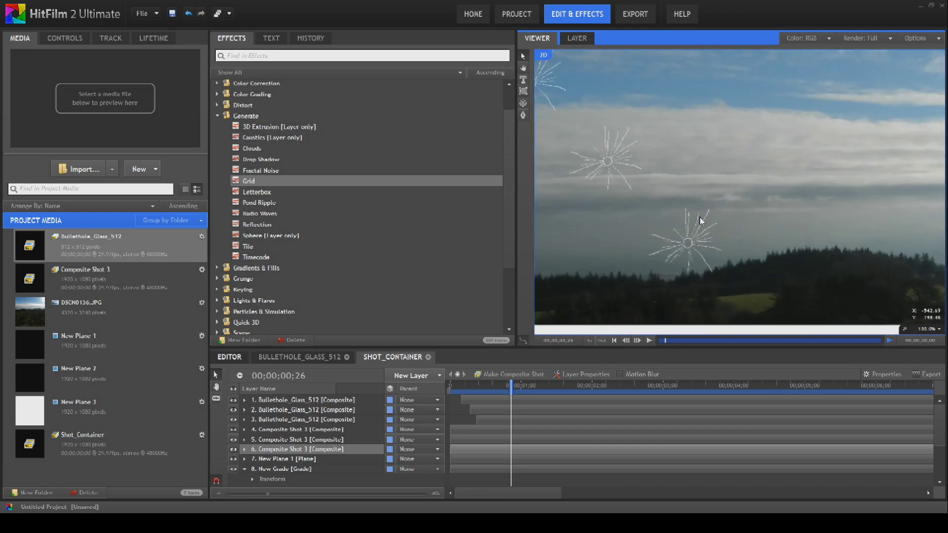
{"action": "left_click_drag", "start_coordinate": [680, 210], "coordinate": [777, 248]}
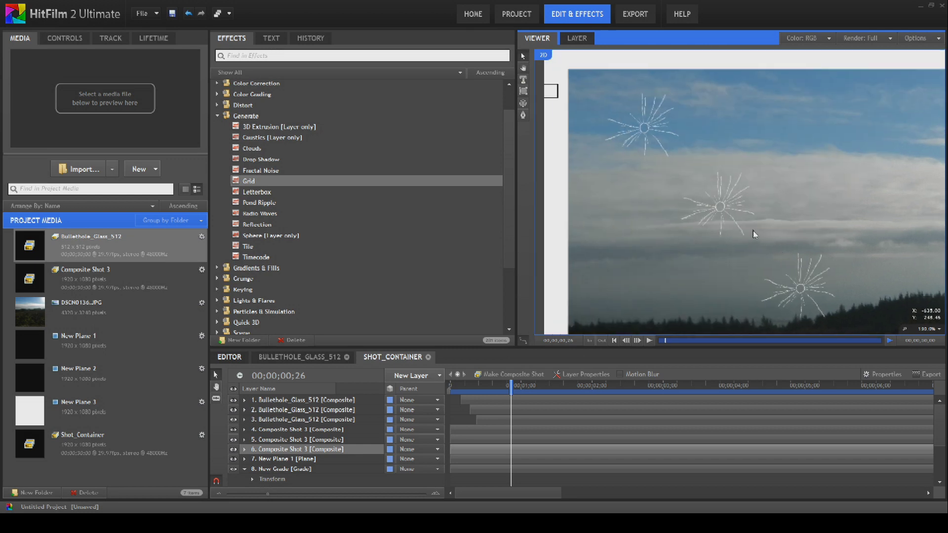
{"action": "scroll", "coordinate": [754, 230], "scroll_direction": "down", "scroll_amount": 2}
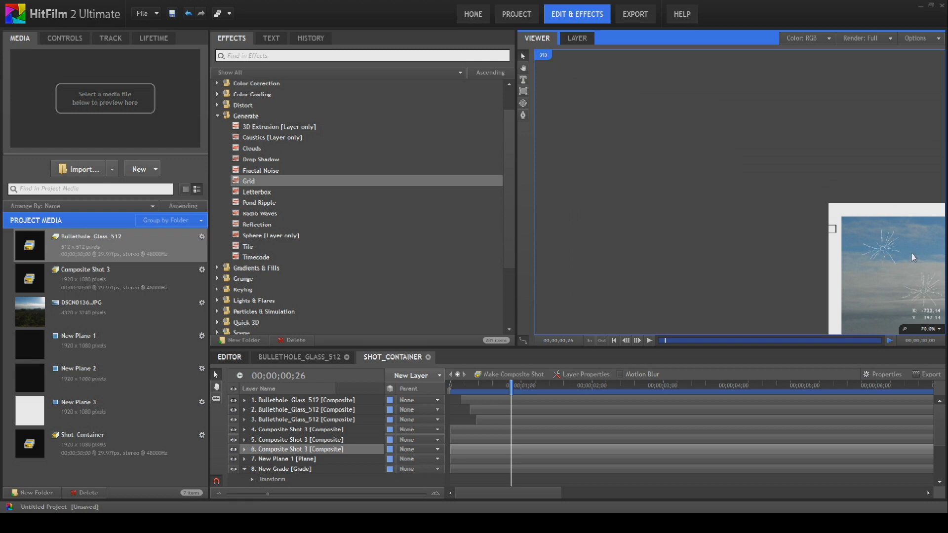
{"action": "left_click_drag", "start_coordinate": [754, 230], "coordinate": [641, 96]}
{"action": "scroll", "coordinate": [642, 105], "scroll_direction": "down", "scroll_amount": 2}
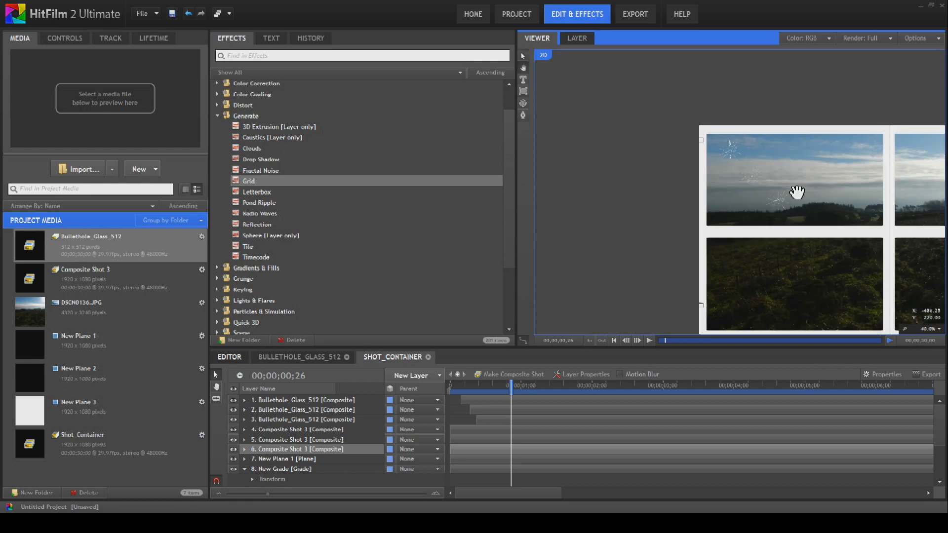
{"action": "left_click_drag", "start_coordinate": [796, 195], "coordinate": [657, 153]}
{"action": "scroll", "coordinate": [650, 146], "scroll_direction": "up", "scroll_amount": 1}
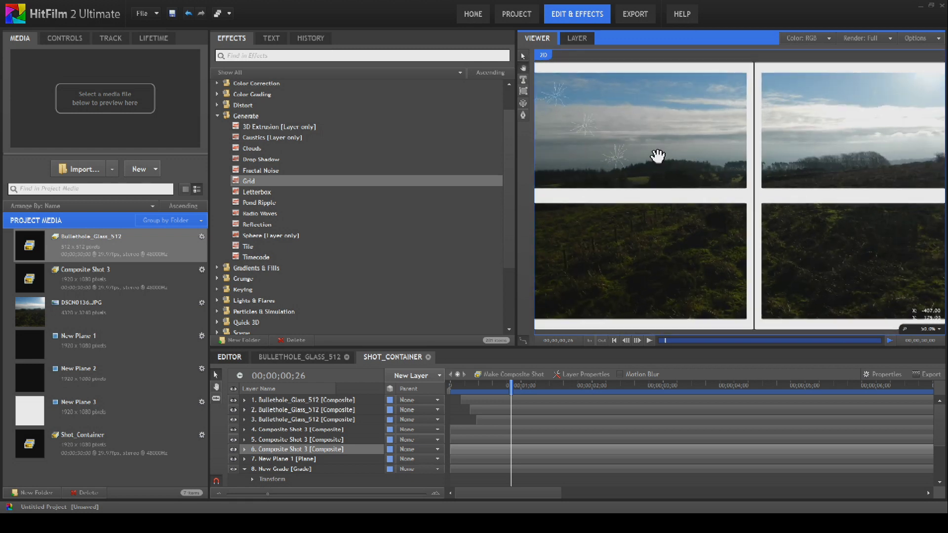
{"action": "scroll", "coordinate": [654, 153], "scroll_direction": "down", "scroll_amount": 1}
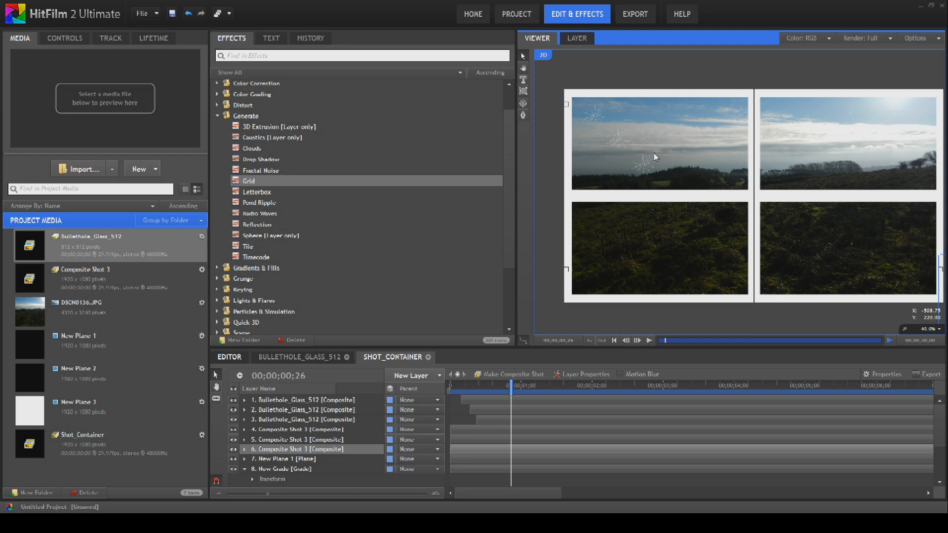